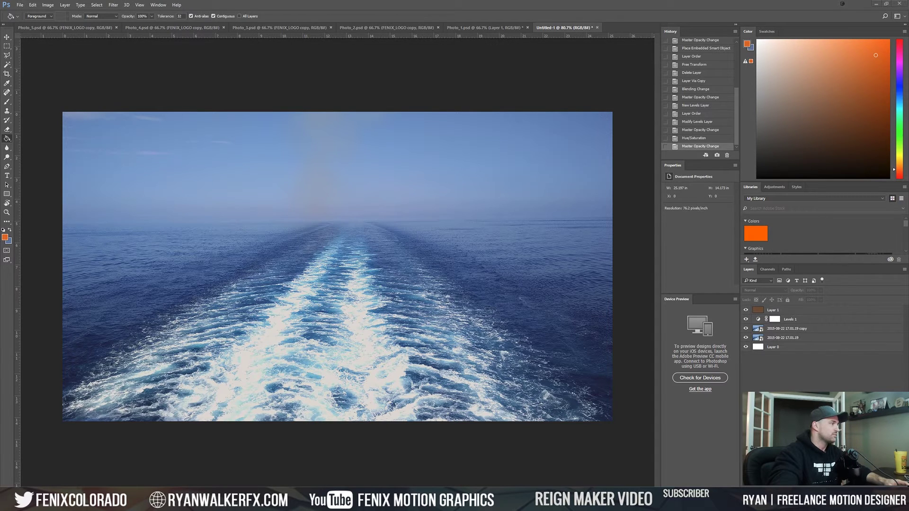
# Place page 1 of FENIX_Example_01.ai on the ocean photo at about 61%, stacked below Layer 1
pyautogui.moveTo(492, 207); pyautogui.dragTo(493, 206)
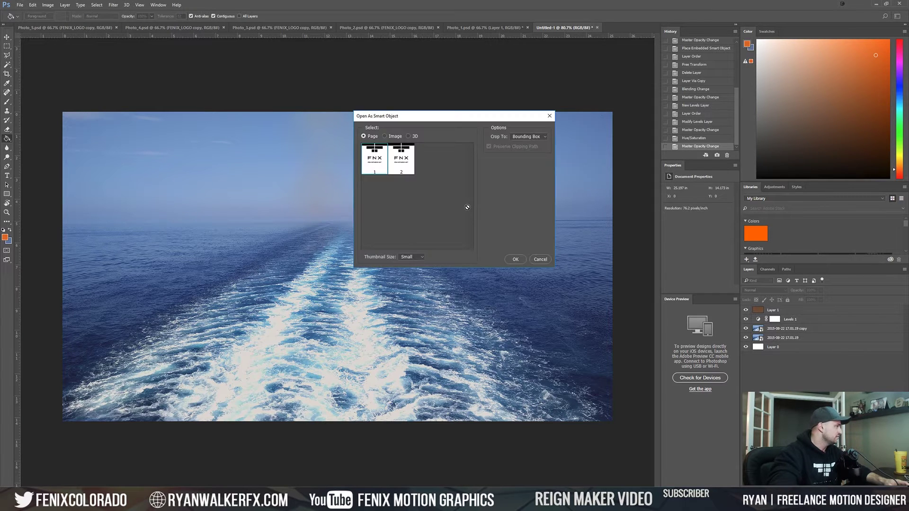
pyautogui.click(519, 260)
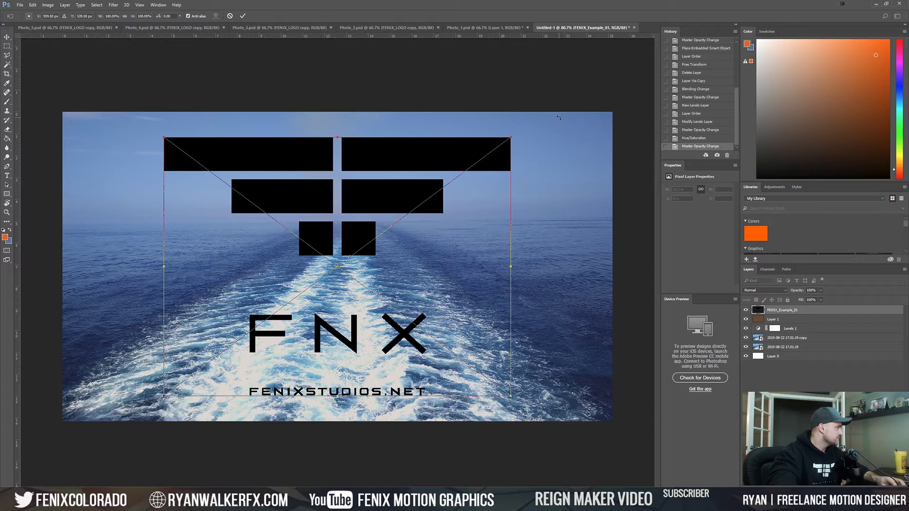
pyautogui.moveTo(514, 137); pyautogui.dragTo(445, 182)
pyautogui.moveTo(357, 224)
pyautogui.mouseDown()
pyautogui.moveTo(364, 216)
pyautogui.moveTo(360, 223)
pyautogui.mouseUp()
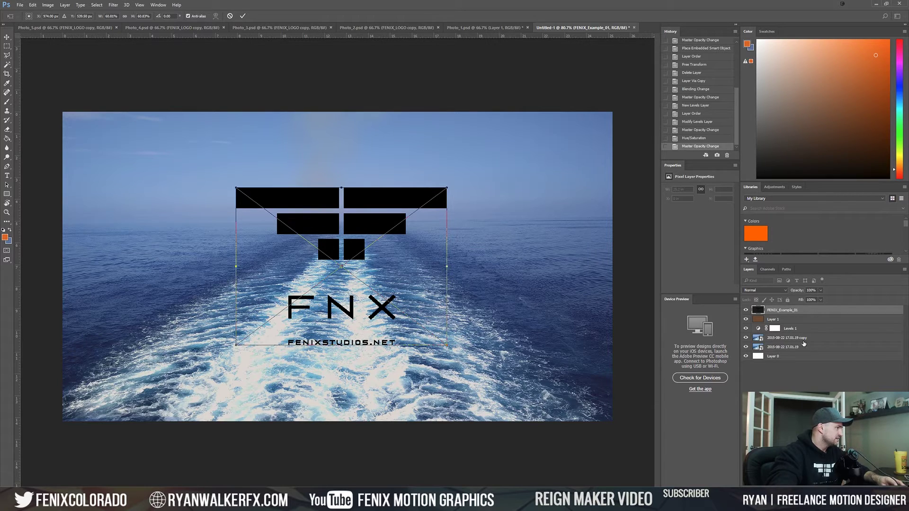
pyautogui.press('Return')
pyautogui.moveTo(790, 312); pyautogui.dragTo(791, 323)
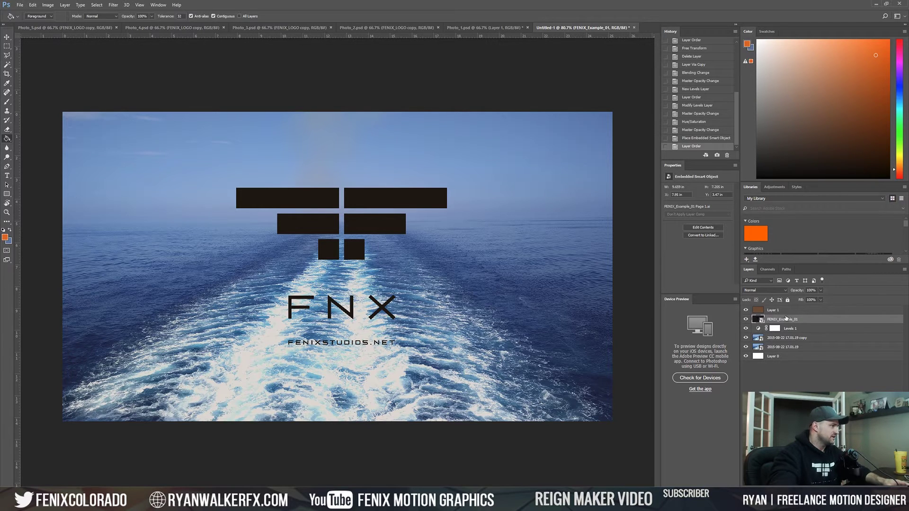
# Convert the FENIX_Example_01 logo layer to a linked file saved as FENIX_Example_01_LINKED.ai
pyautogui.click(793, 379)
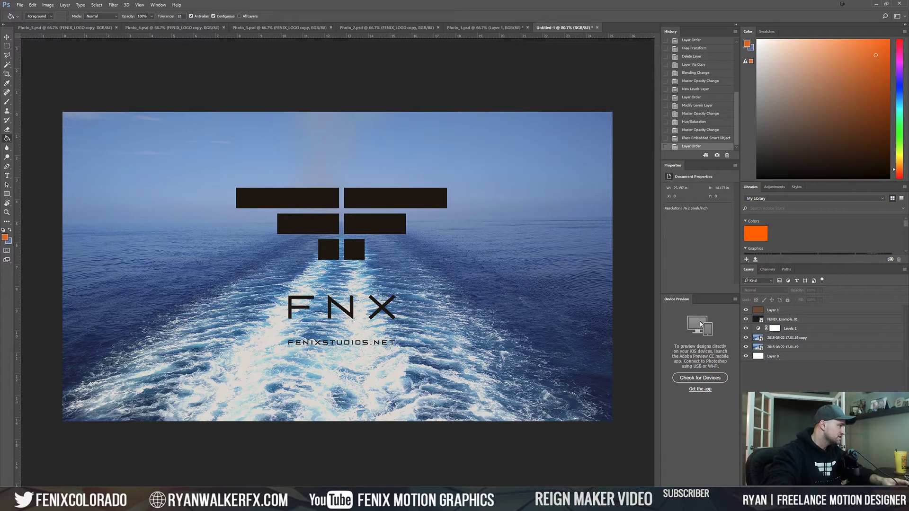
pyautogui.click(808, 321)
pyautogui.click(746, 320)
pyautogui.click(746, 320)
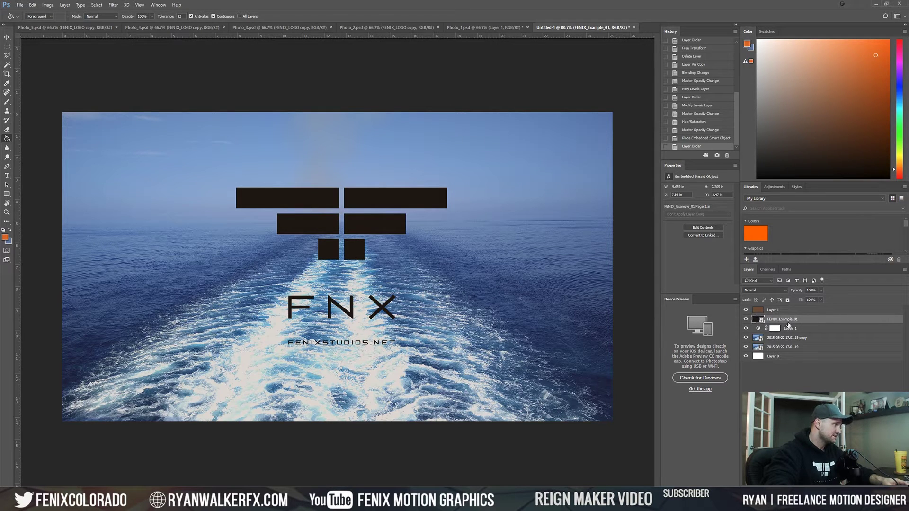
pyautogui.click(703, 236)
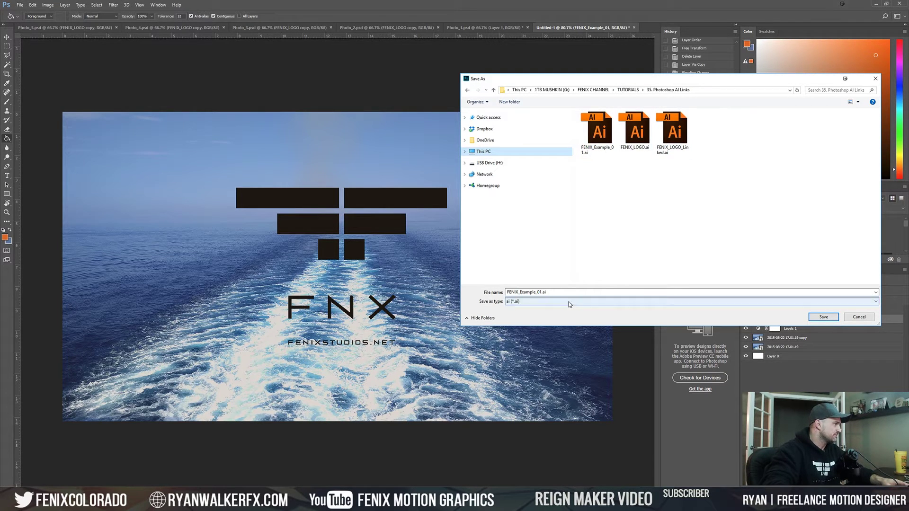
pyautogui.click(536, 293)
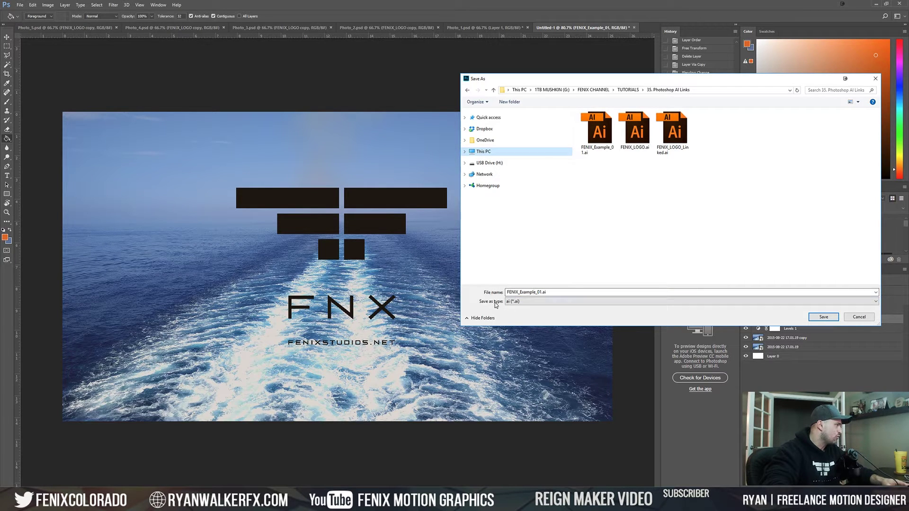
pyautogui.doubleClick(541, 293)
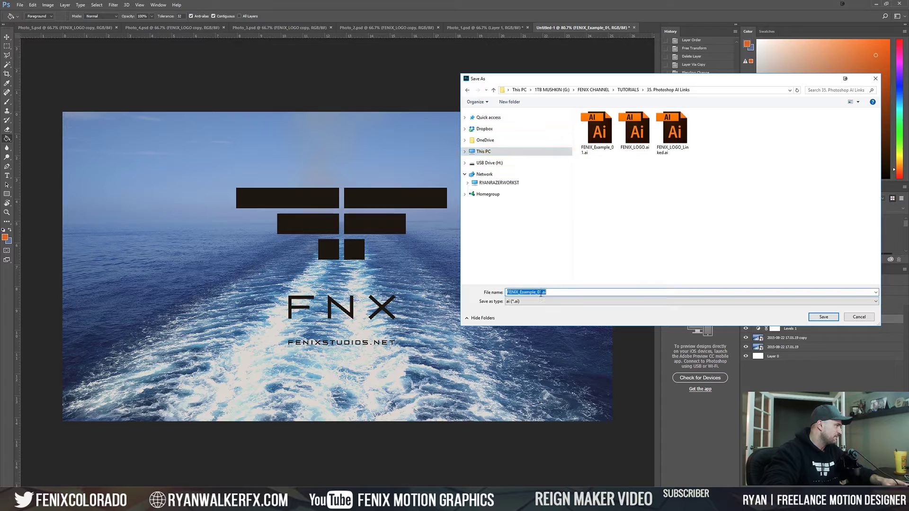
pyautogui.click(541, 294)
pyautogui.write('_L')
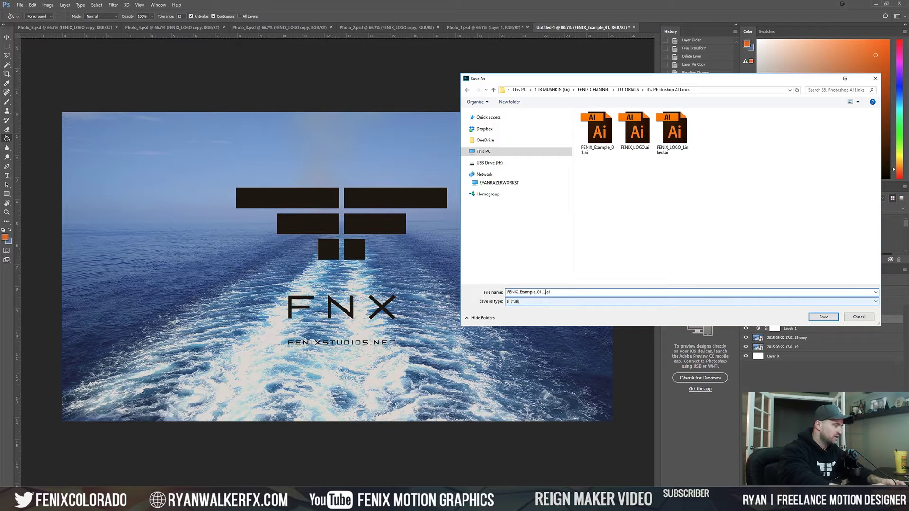
pyautogui.write('INKE')
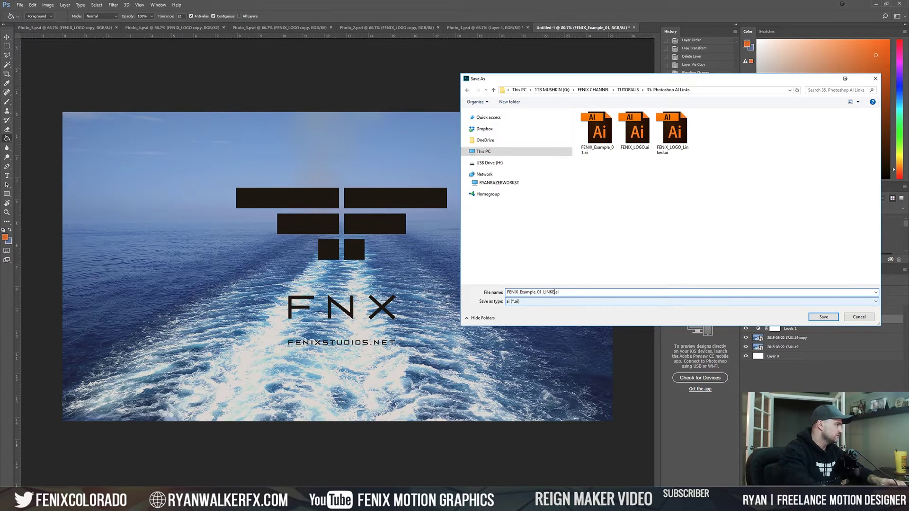
pyautogui.write('D')
pyautogui.press('Return')
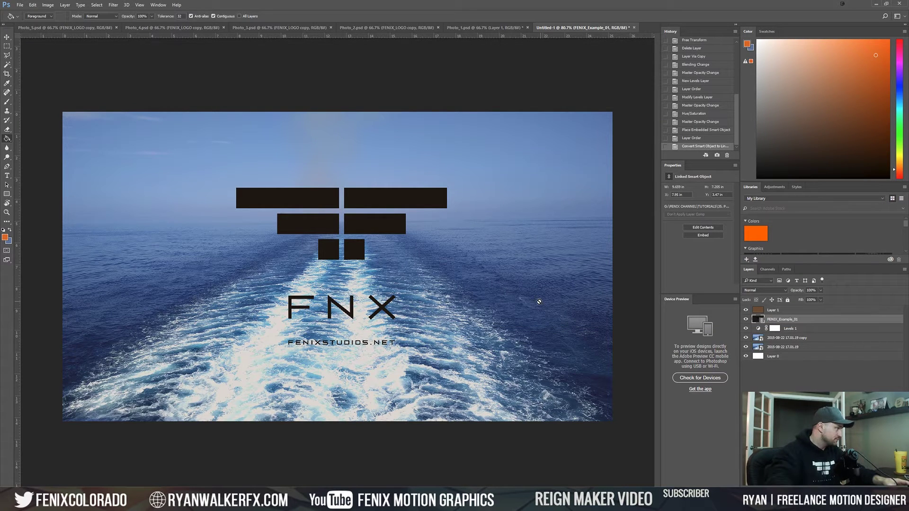
pyautogui.click(803, 350)
# Reselect the linked logo layer to edit its contents in Illustrator
pyautogui.click(799, 324)
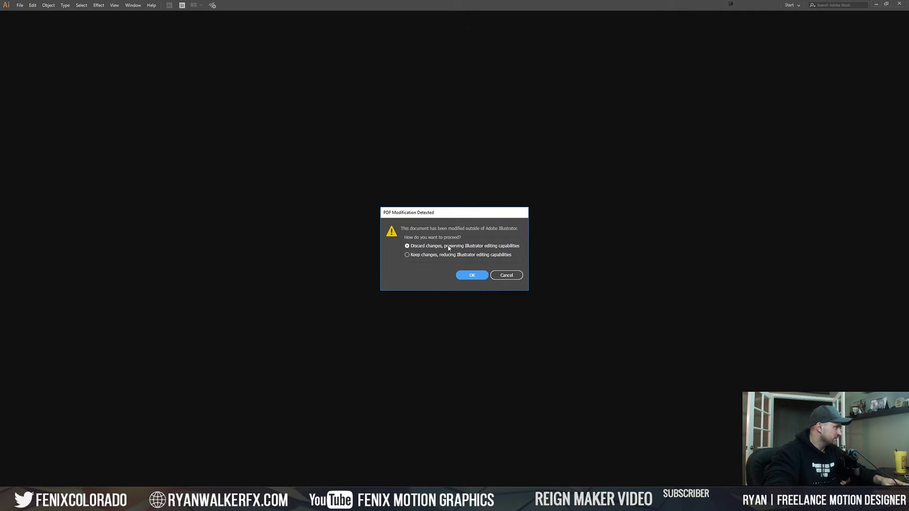
# Open the logo file discarding outside changes, move FNX above the artboard and FENIXSTUDIOS.NET up
pyautogui.click(472, 277)
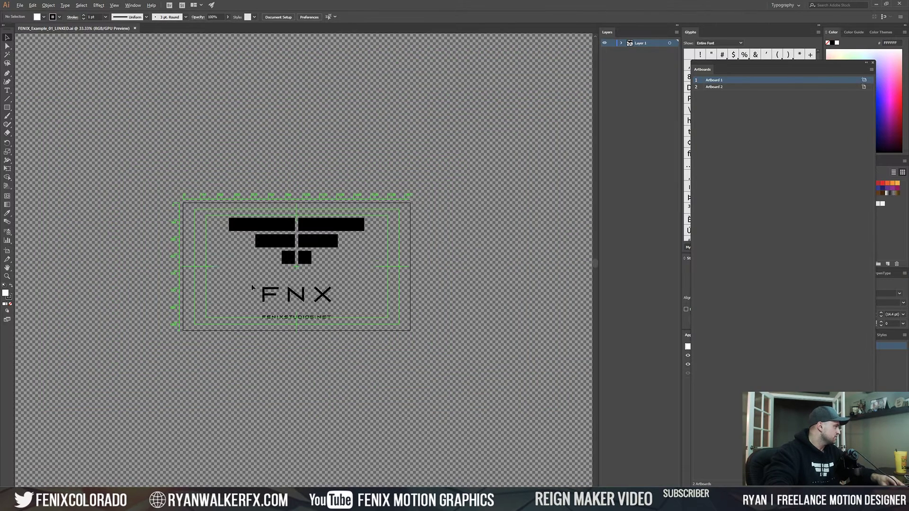
pyautogui.click(302, 293)
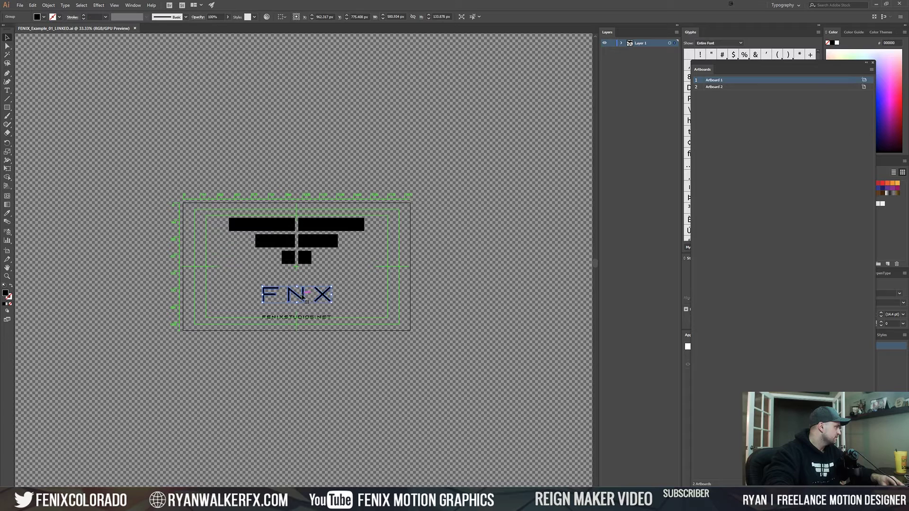
pyautogui.moveTo(302, 296); pyautogui.dragTo(331, 146)
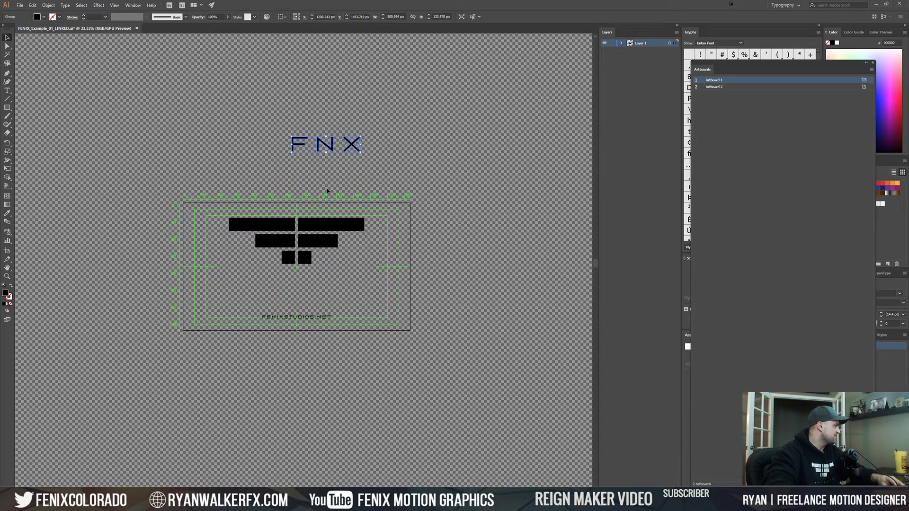
pyautogui.click(253, 303)
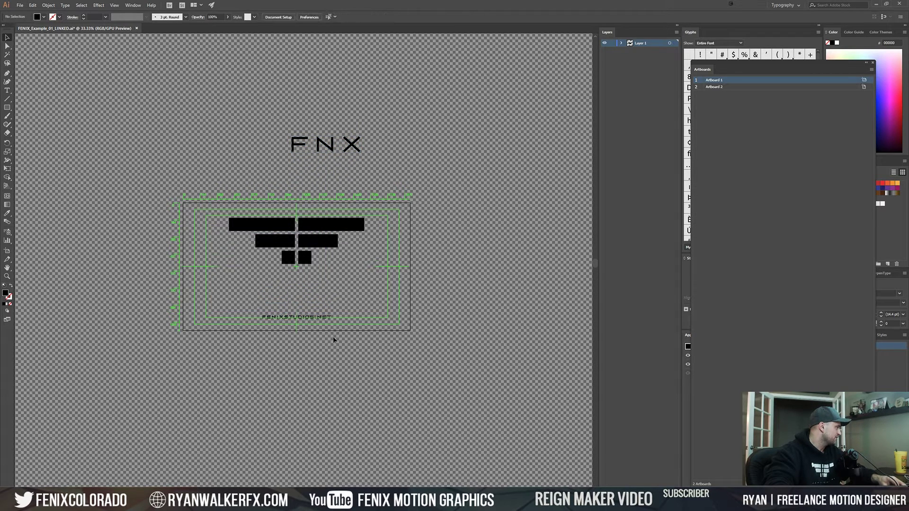
pyautogui.moveTo(284, 318); pyautogui.dragTo(280, 267)
# Fill all the Artboard 2 logo artwork bright green 63FC00
pyautogui.scroll(4, 280, 268)
pyautogui.scroll(-1, 281, 270)
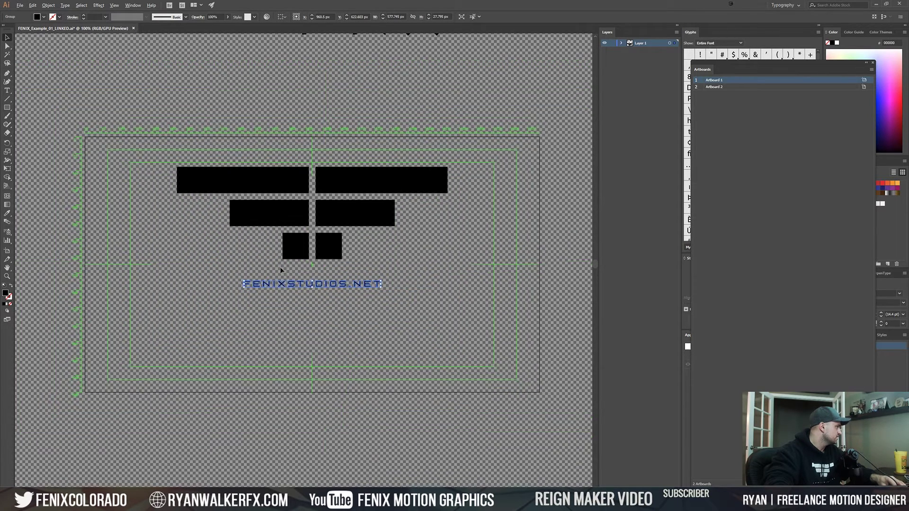
pyautogui.scroll(-1, 150, 124)
pyautogui.click(472, 314)
pyautogui.hotkey('ctrl', 'a')
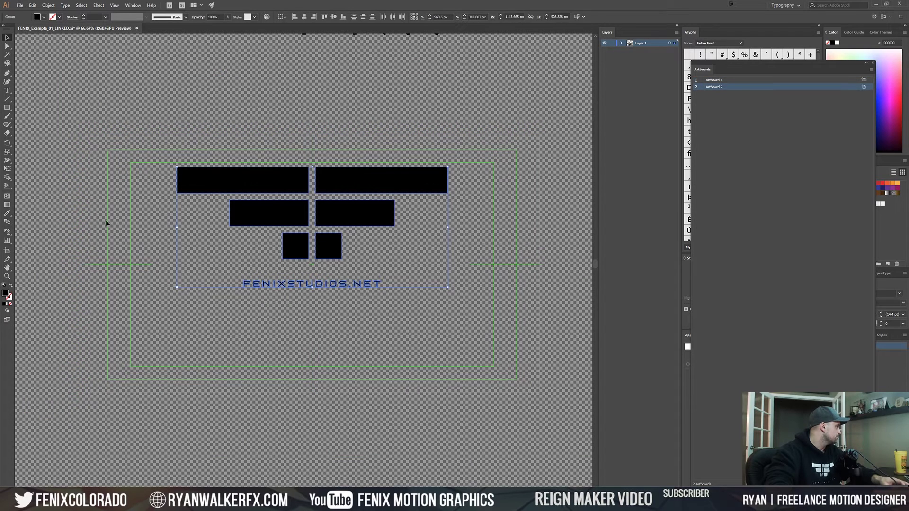
pyautogui.doubleClick(6, 294)
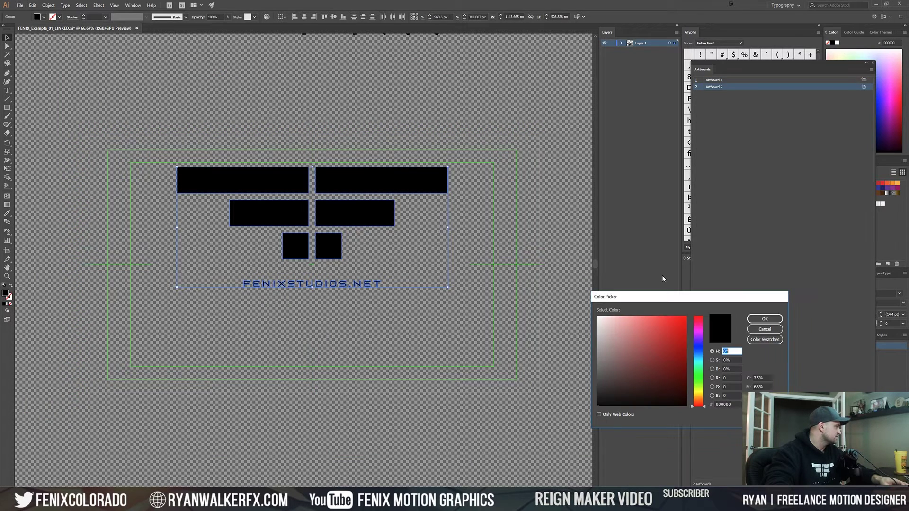
pyautogui.click(701, 379)
pyautogui.moveTo(700, 381); pyautogui.dragTo(700, 383)
pyautogui.click(687, 317)
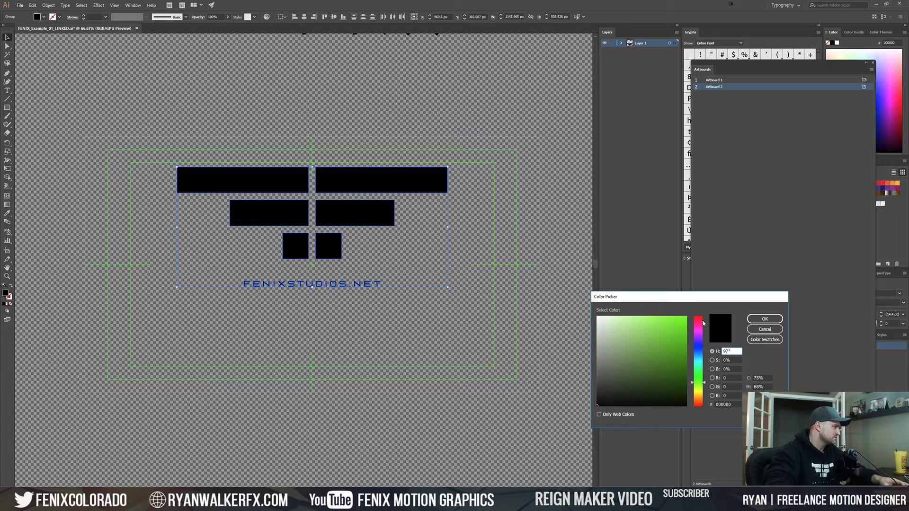
pyautogui.click(763, 319)
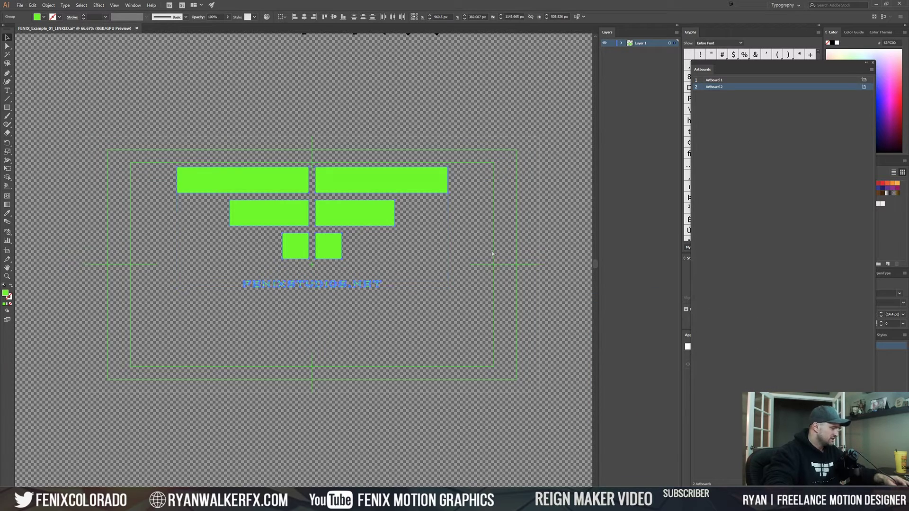
pyautogui.hotkey('alt', 'Tab')
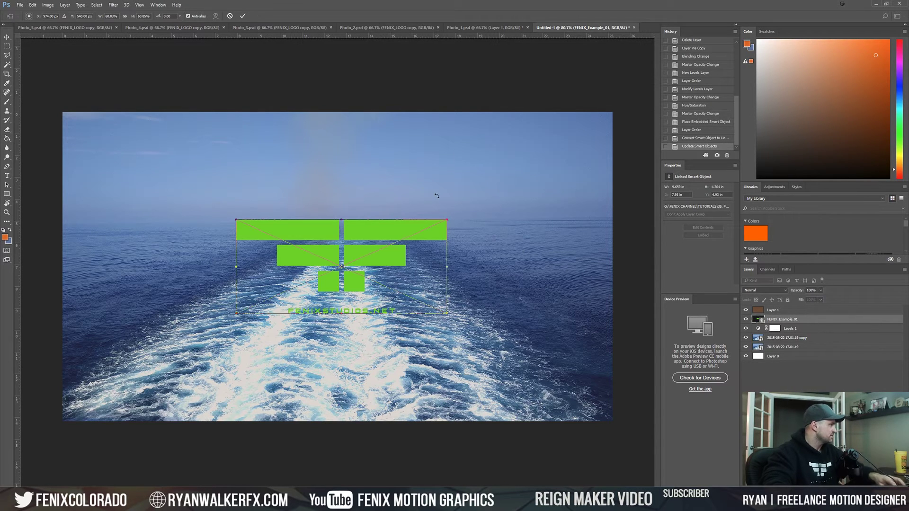
# Scale the green logo down to about 65% and move it toward the photo's upper right
pyautogui.moveTo(444, 216); pyautogui.dragTo(498, 176)
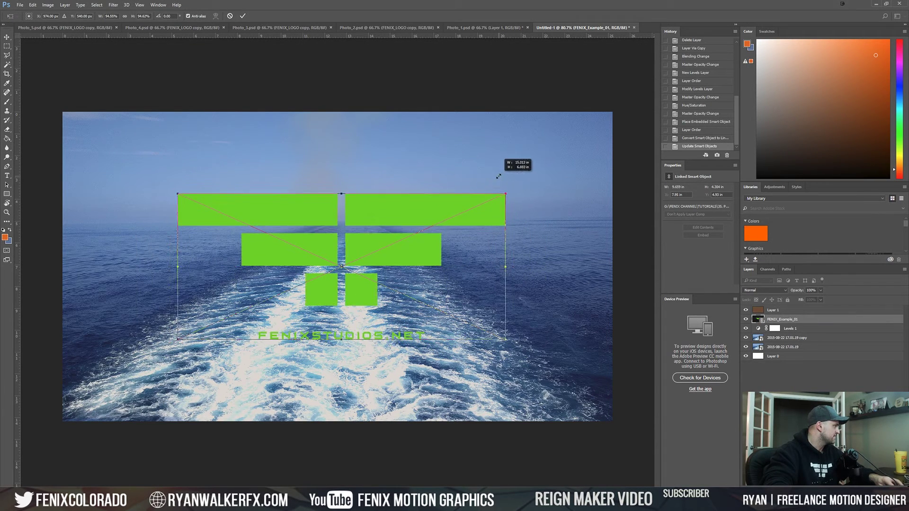
pyautogui.moveTo(377, 211); pyautogui.dragTo(473, 151)
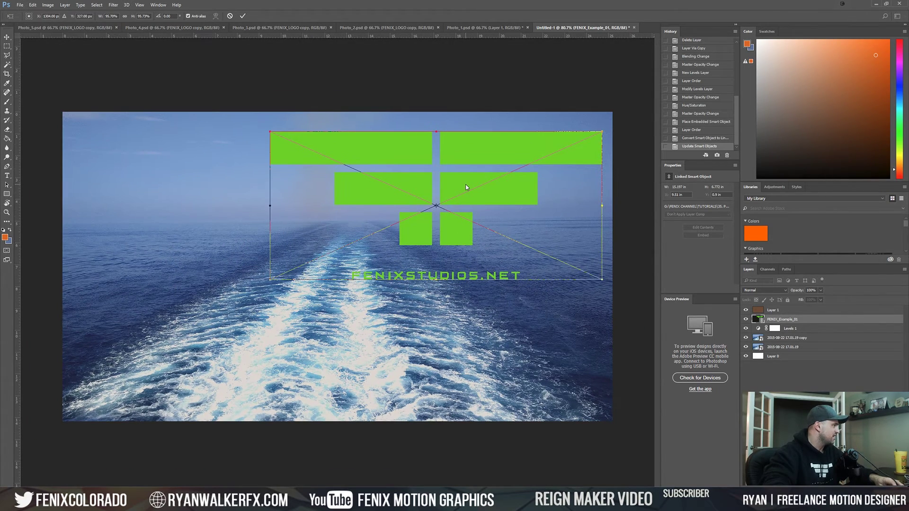
pyautogui.hotkey('alt', 'space')
pyautogui.press('Escape')
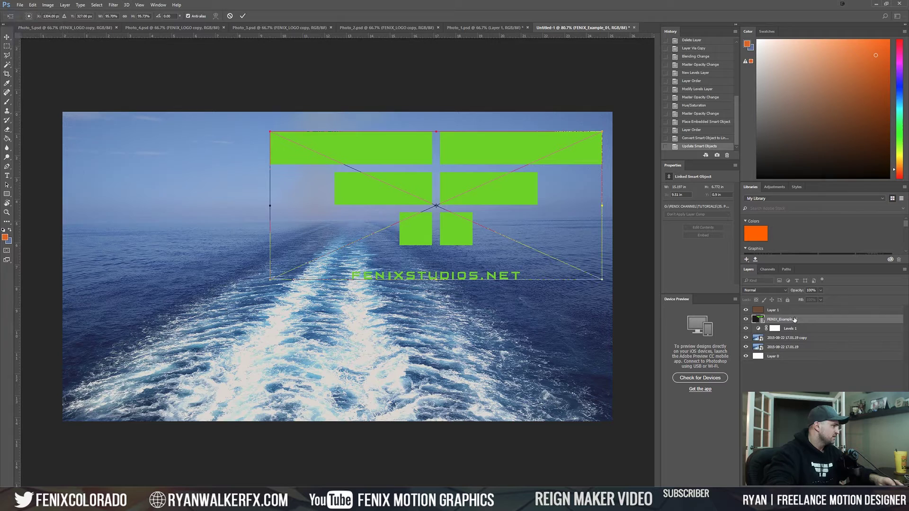
pyautogui.moveTo(272, 279); pyautogui.dragTo(379, 233)
pyautogui.press('Return')
pyautogui.press('g')
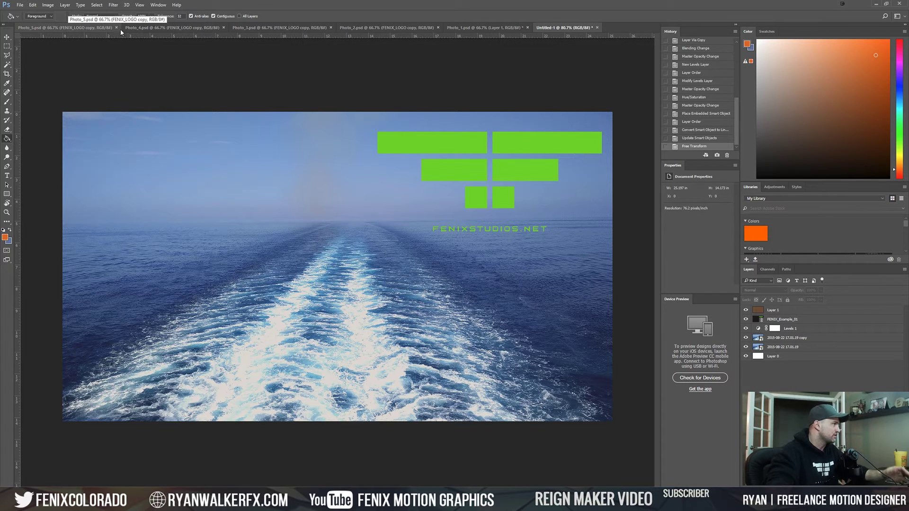
# Review each Photo_1 to Photo_5 mockup, viewing Photo_1 at 100%
pyautogui.click(461, 28)
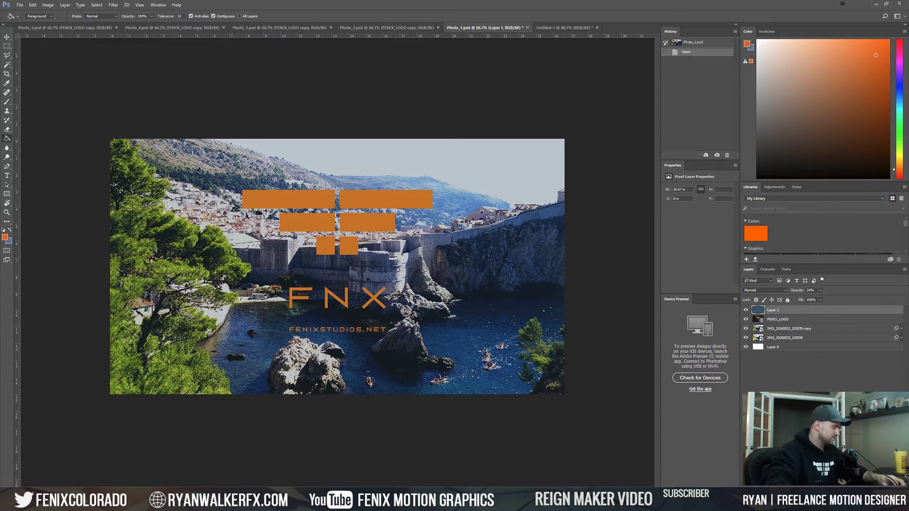
pyautogui.hotkey('ctrl', '1')
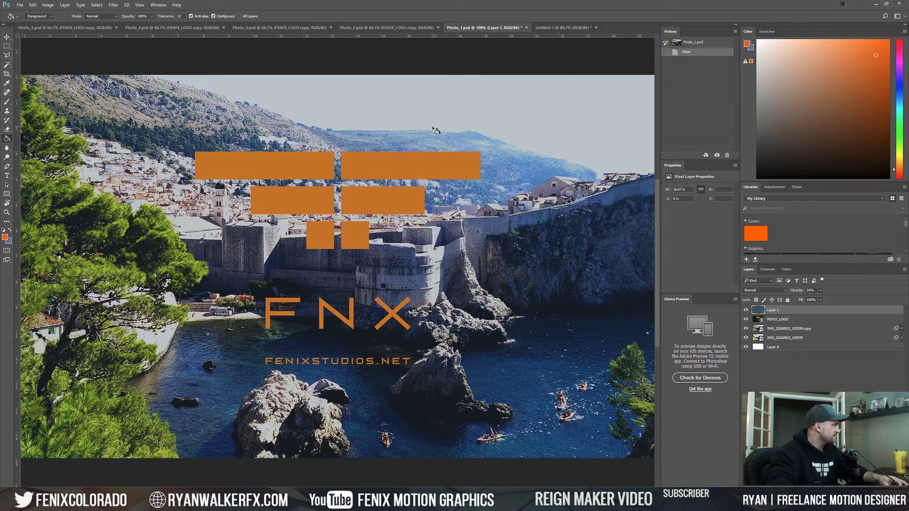
pyautogui.click(406, 29)
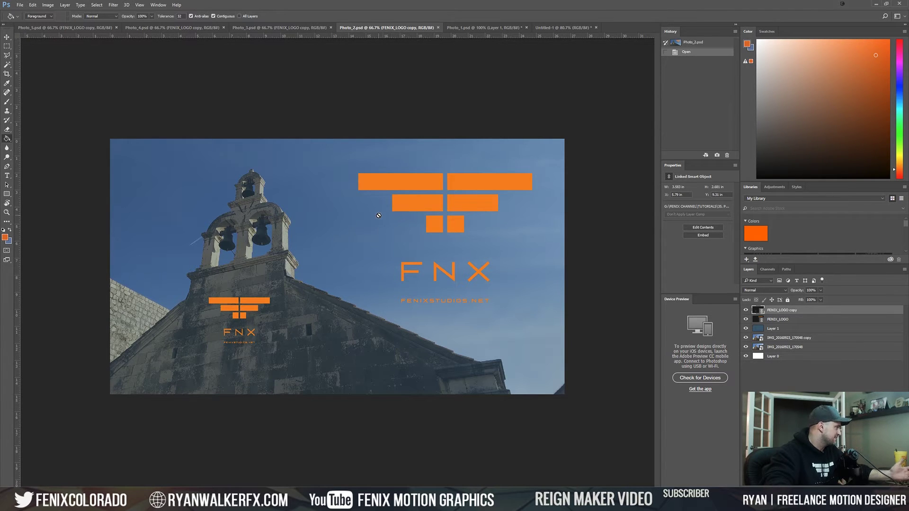
pyautogui.click(306, 28)
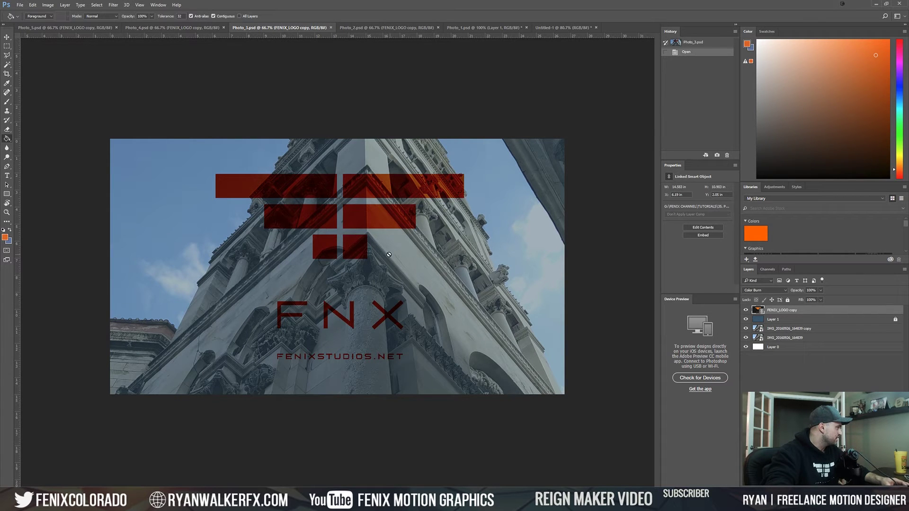
pyautogui.click(206, 28)
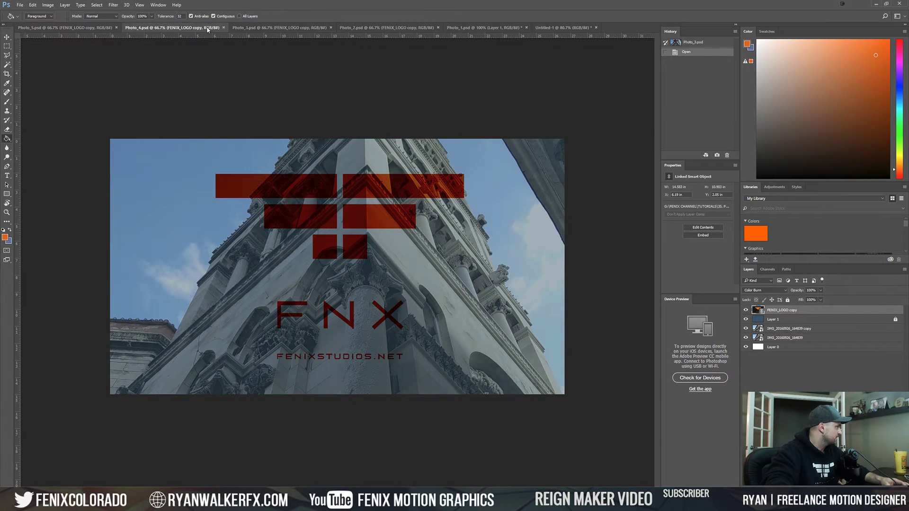
pyautogui.click(86, 28)
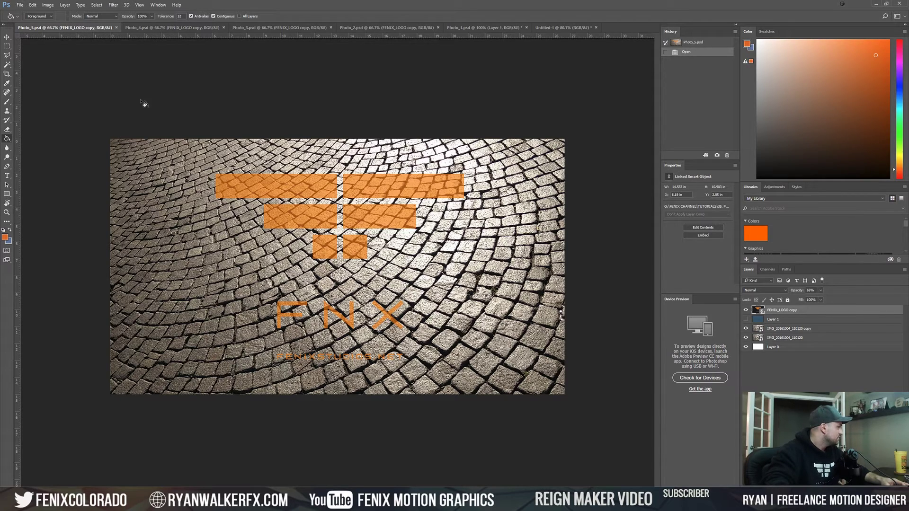
pyautogui.click(488, 27)
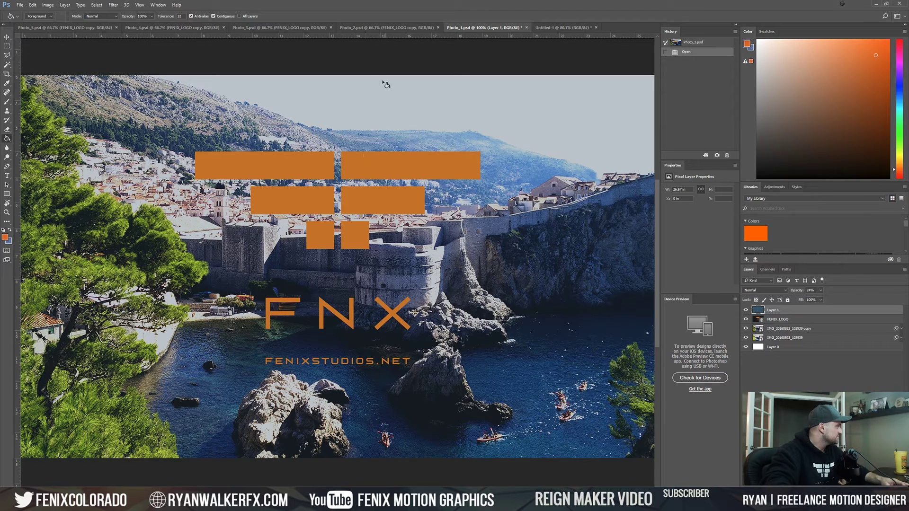
pyautogui.click(374, 28)
pyautogui.hotkey('ctrl', 'shift', 'Tab')
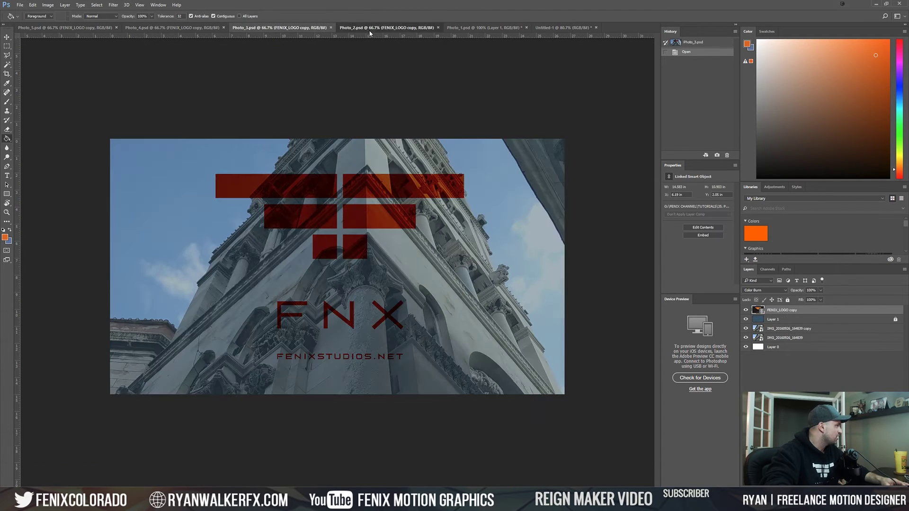
# Open the tower mockup's FENIX_LOGO copy linked smart object in Illustrator
pyautogui.click(369, 29)
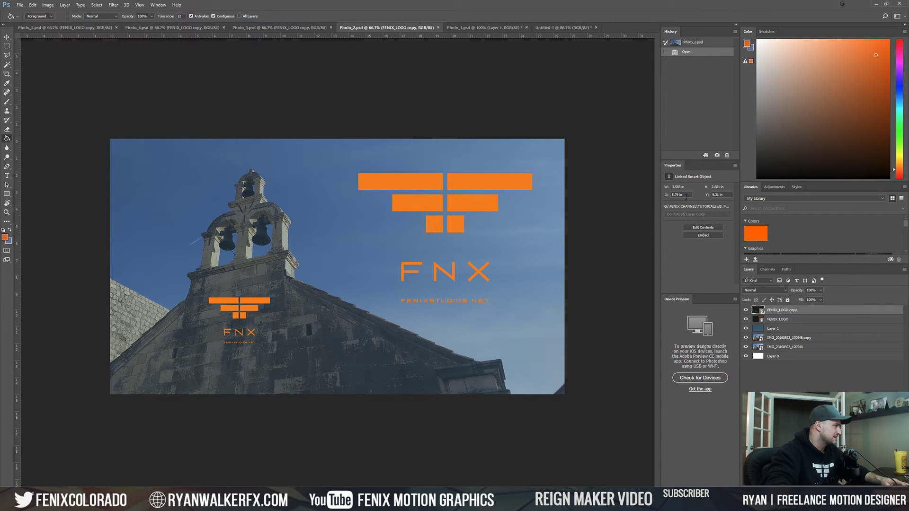
pyautogui.hotkey('ctrl', 'shift', 'Tab')
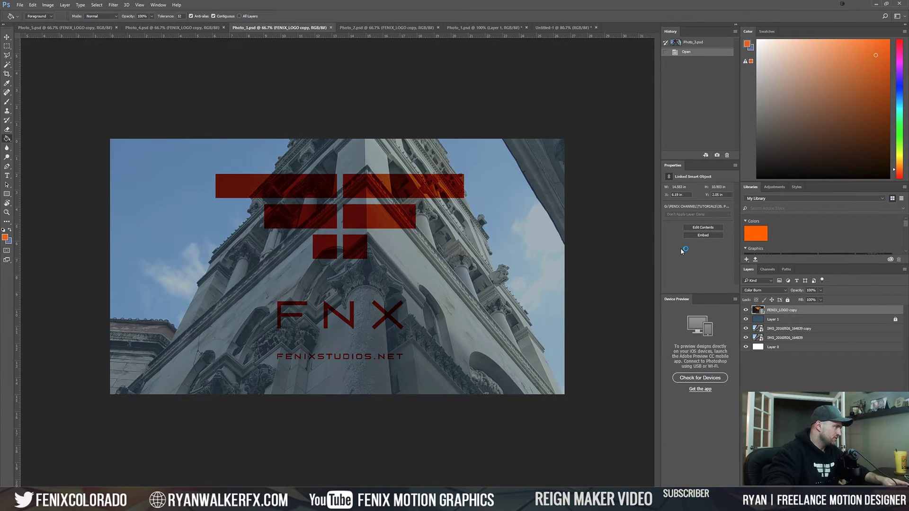
pyautogui.hotkey('alt', 'Tab')
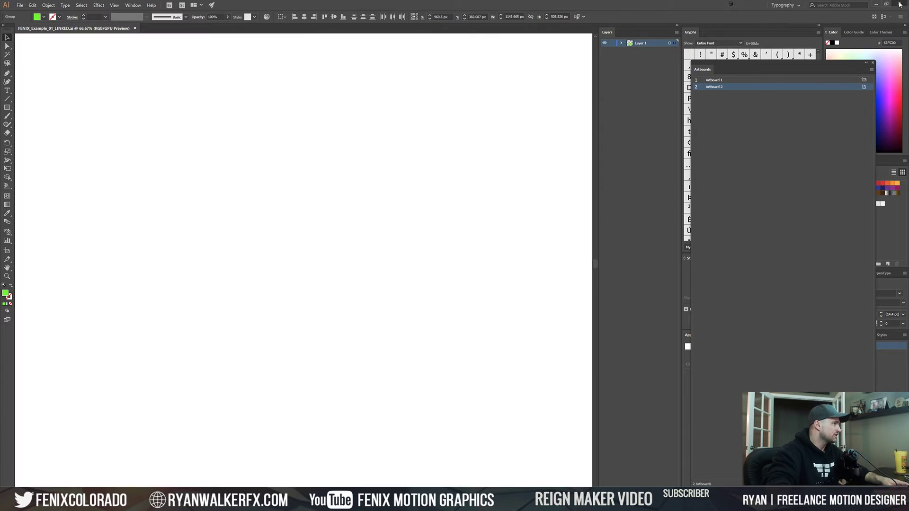
pyautogui.hotkey('alt', 'Tab')
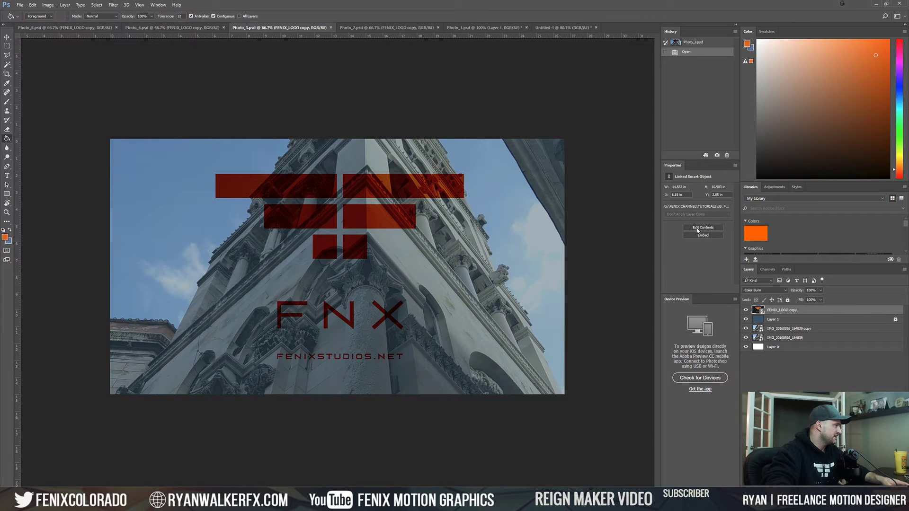
pyautogui.doubleClick(758, 310)
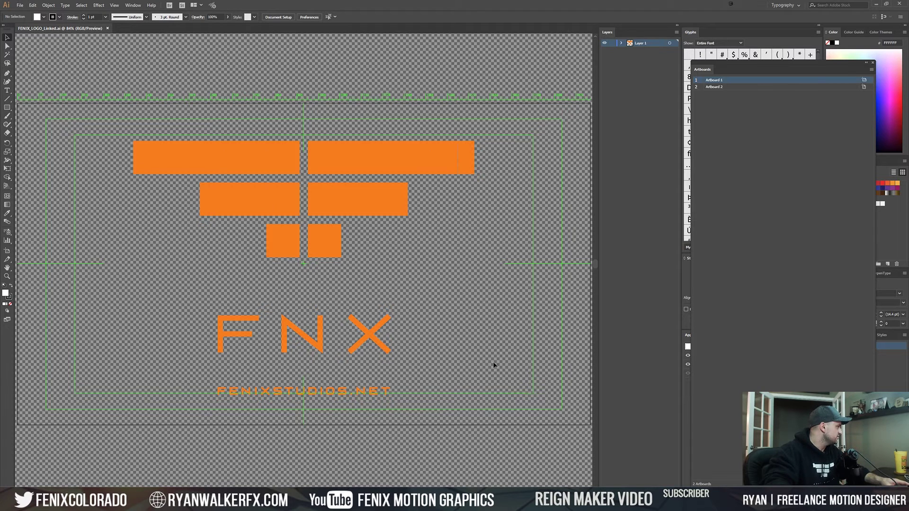
# Change the whole logo group's fill from orange to light grey
pyautogui.click(141, 206)
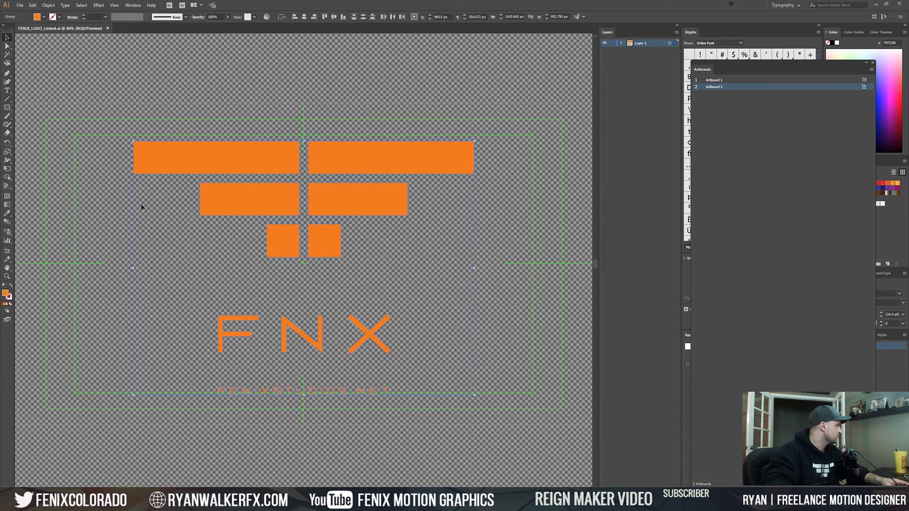
pyautogui.click(11, 287)
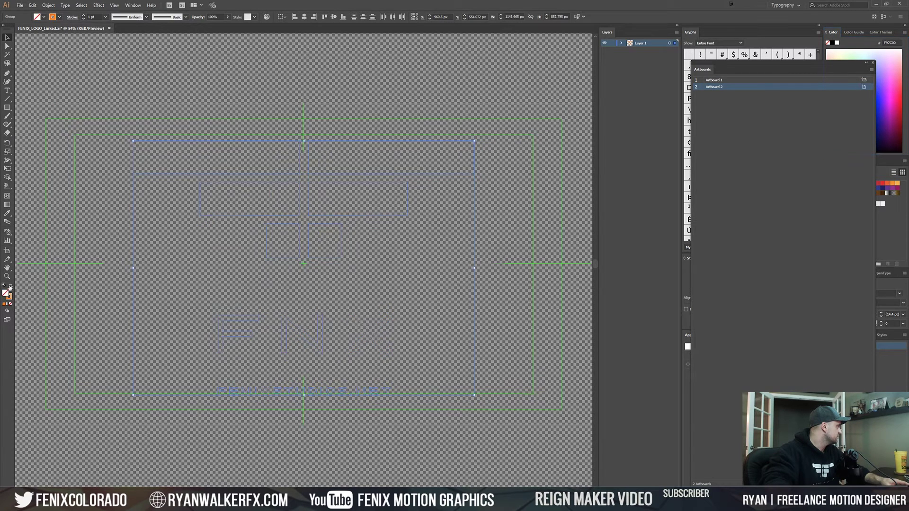
pyautogui.click(10, 287)
pyautogui.doubleClick(5, 293)
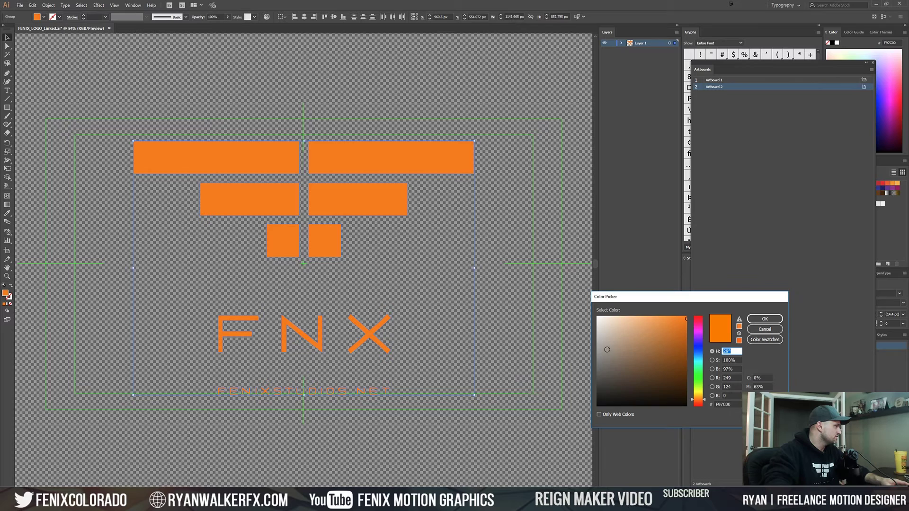
pyautogui.click(597, 327)
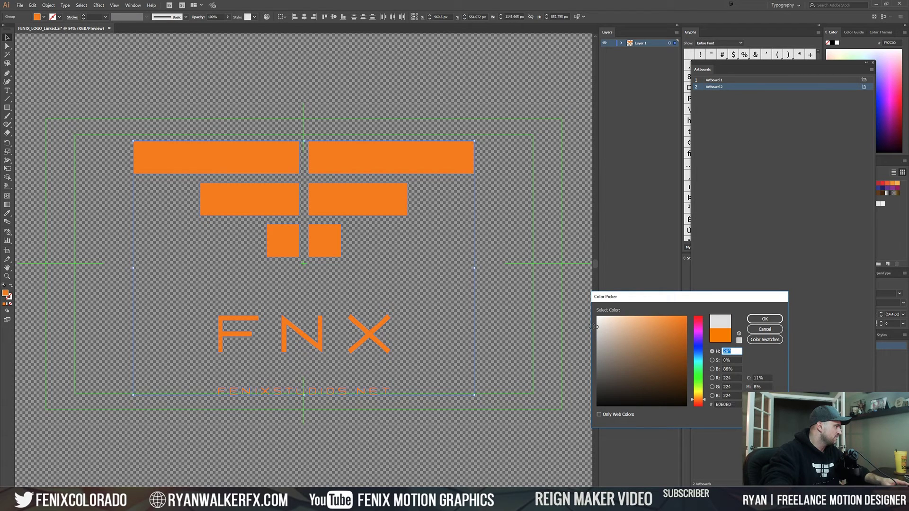
pyautogui.press('Return')
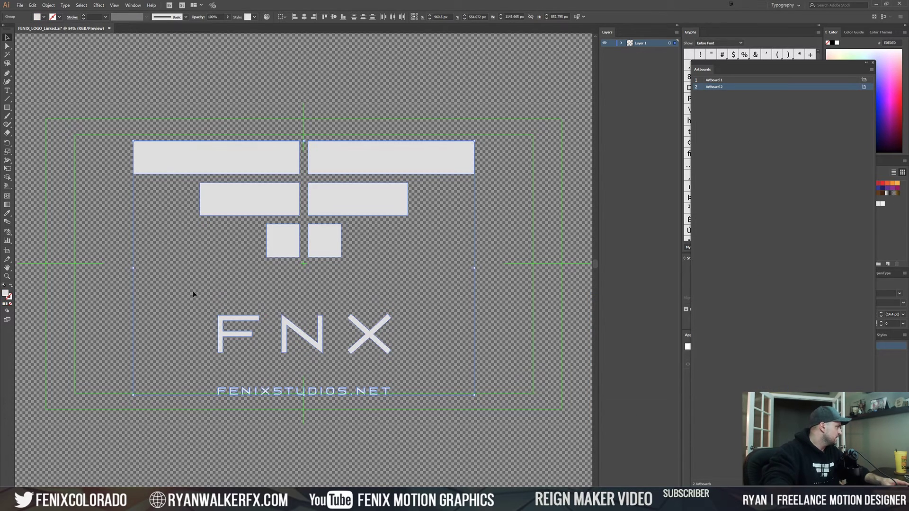
# Move FNX above the artboard, raise FENIXSTUDIOS.NET under the bars, and lower the bars
pyautogui.click(293, 331)
pyautogui.hotkey('ctrl', '0')
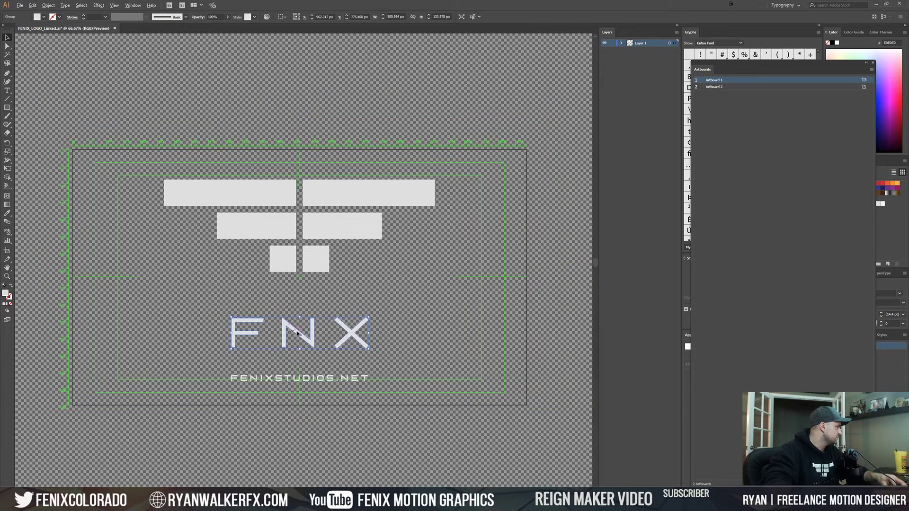
pyautogui.moveTo(298, 332); pyautogui.dragTo(287, 82)
pyautogui.click(288, 379)
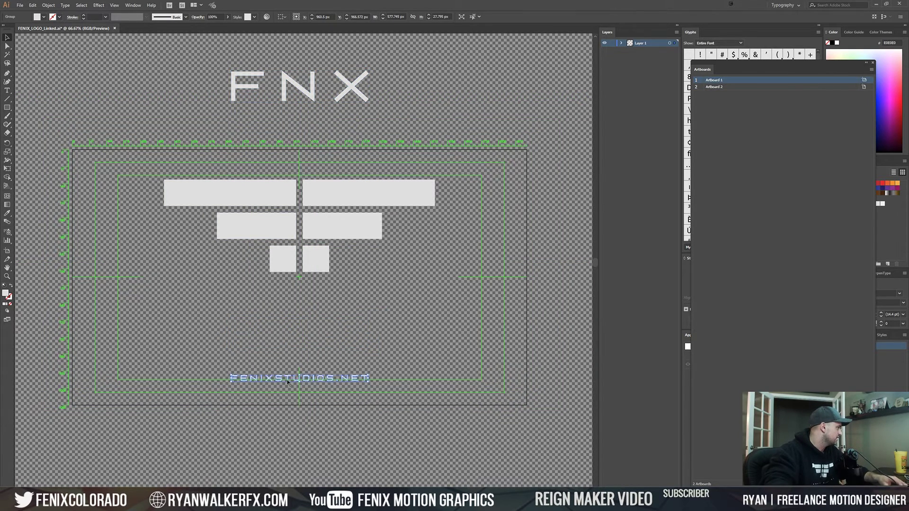
pyautogui.moveTo(310, 385); pyautogui.dragTo(310, 333)
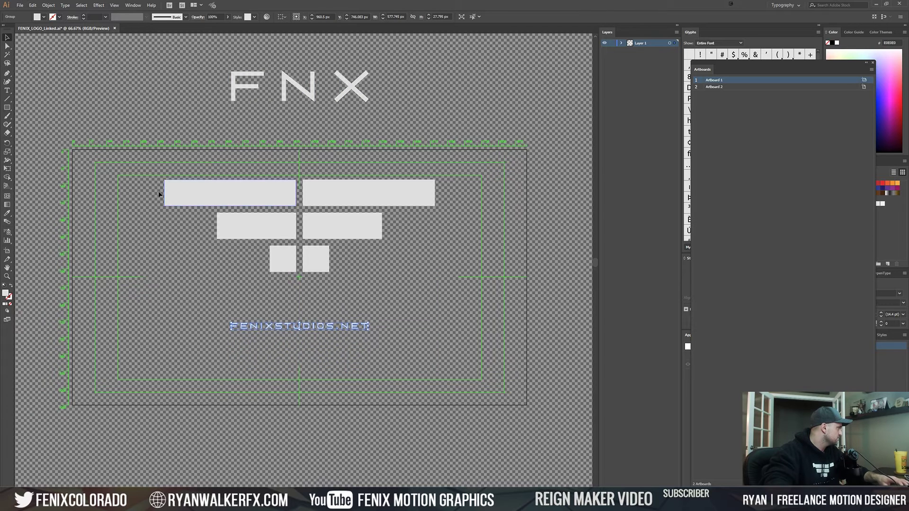
pyautogui.moveTo(327, 221); pyautogui.dragTo(328, 255)
pyautogui.click(424, 324)
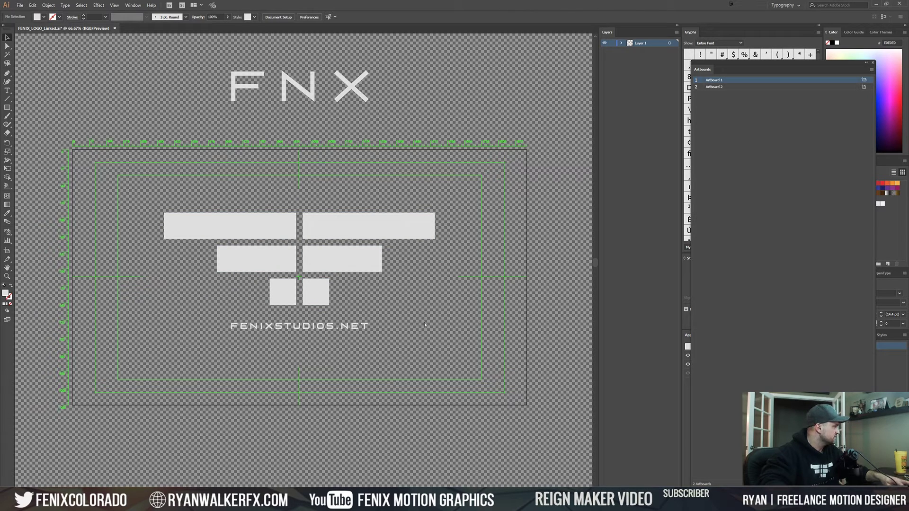
pyautogui.hotkey('alt', 'Tab')
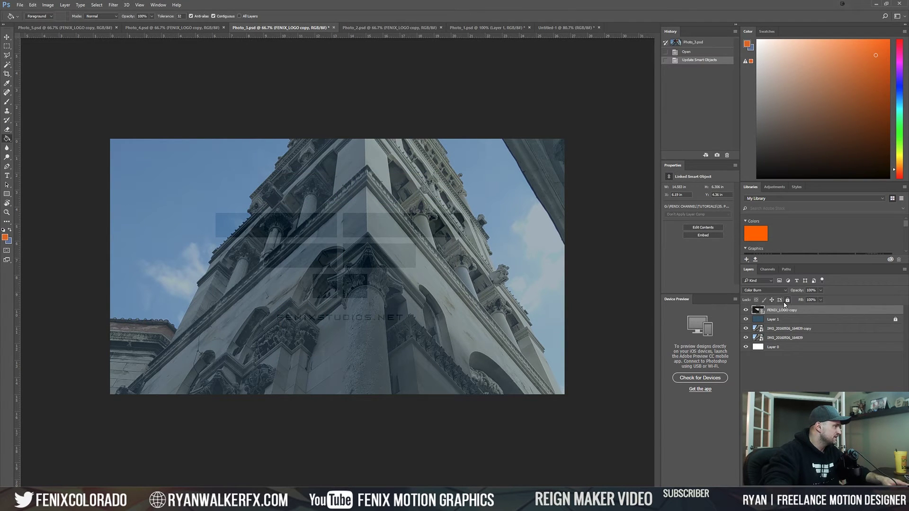
# Check the off-white logo in the Photo_1, bell tower, cathedral and forest mockups
pyautogui.click(477, 28)
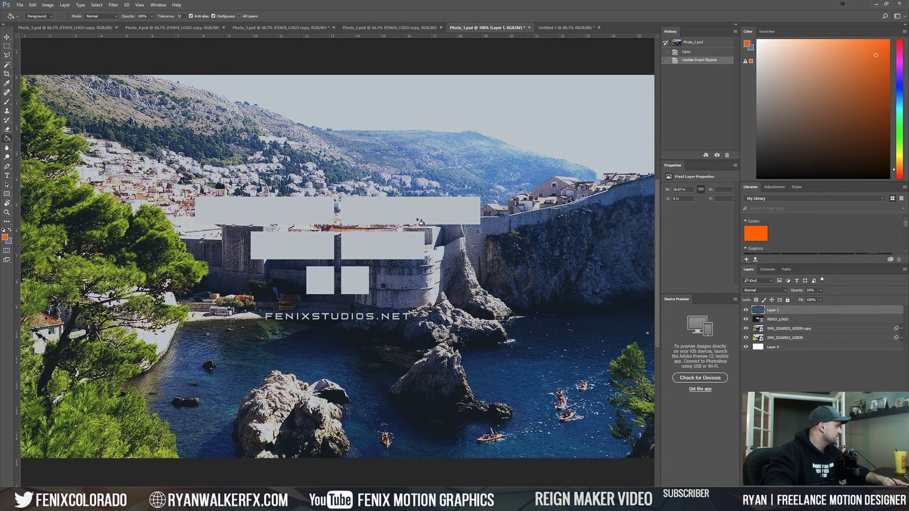
pyautogui.click(388, 28)
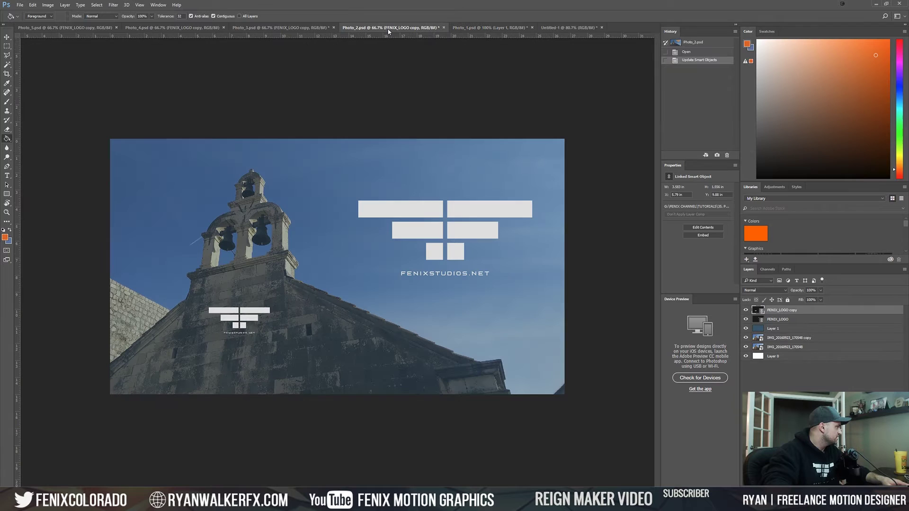
pyautogui.click(305, 28)
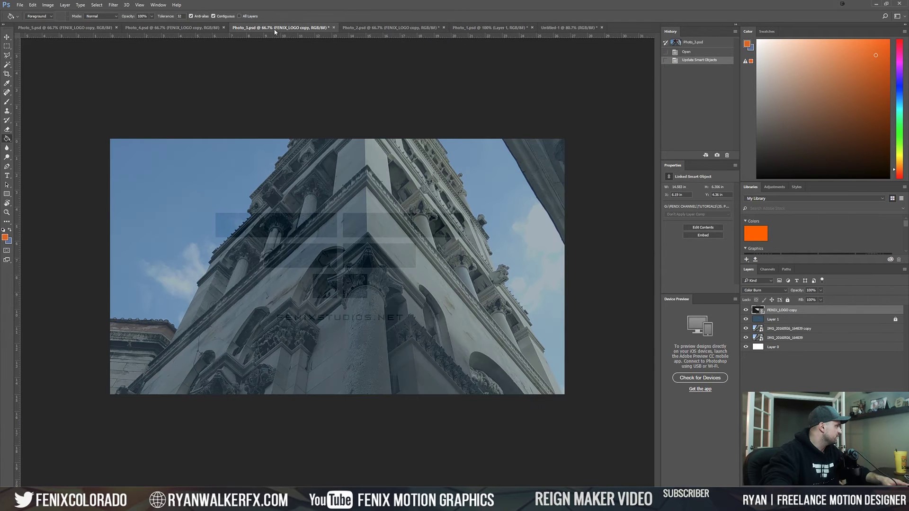
pyautogui.click(199, 30)
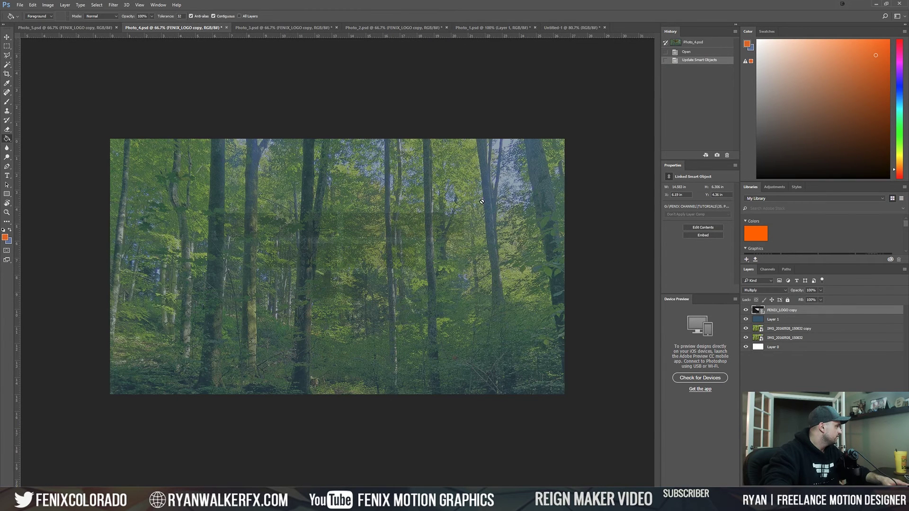
# Switch the forest logo layer to Normal and back to Multiply, then view the cobblestone mockup
pyautogui.click(774, 291)
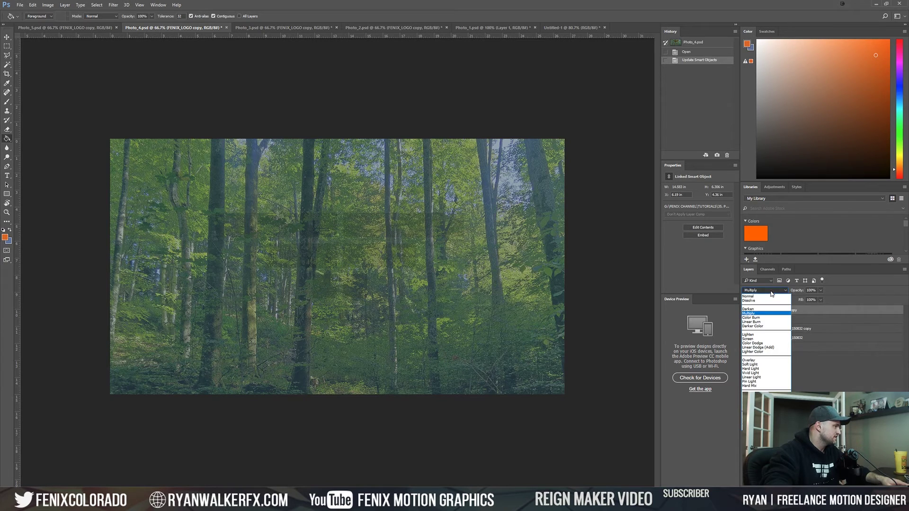
pyautogui.click(766, 297)
pyautogui.click(781, 294)
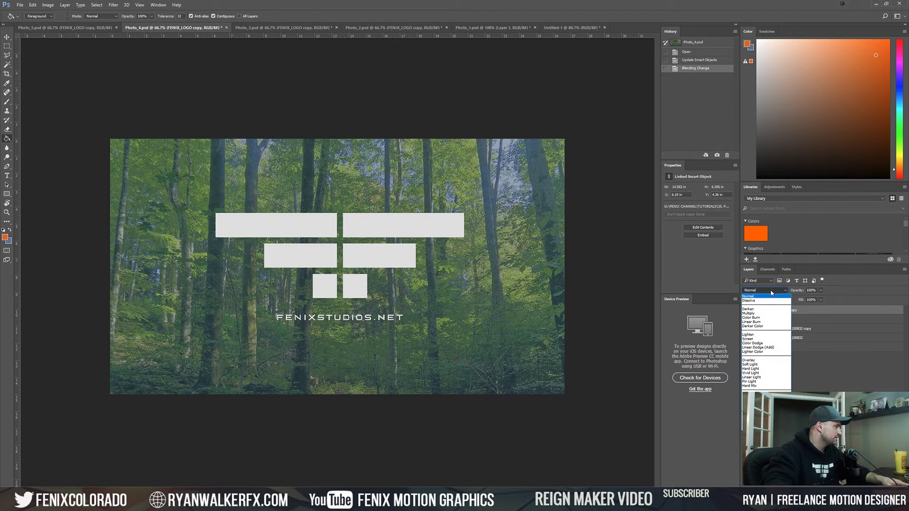
pyautogui.click(766, 317)
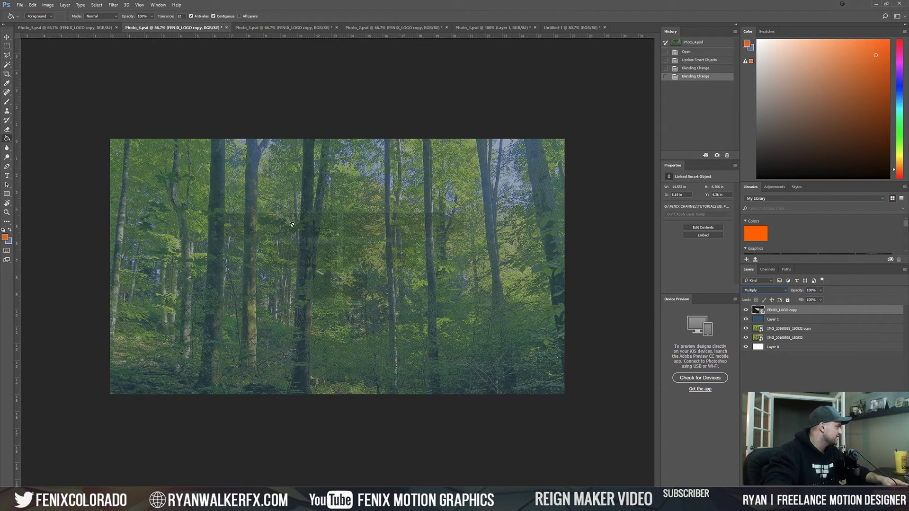
pyautogui.click(66, 27)
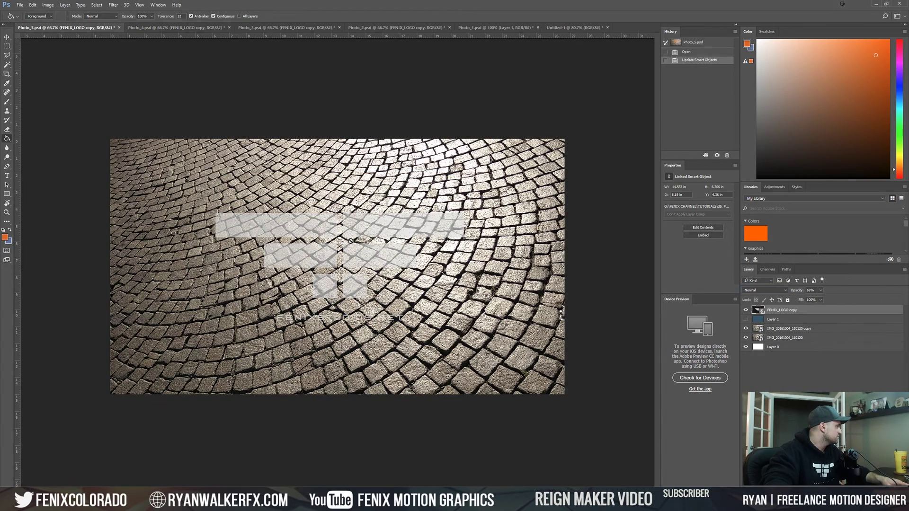
pyautogui.hotkey('alt', 'Tab')
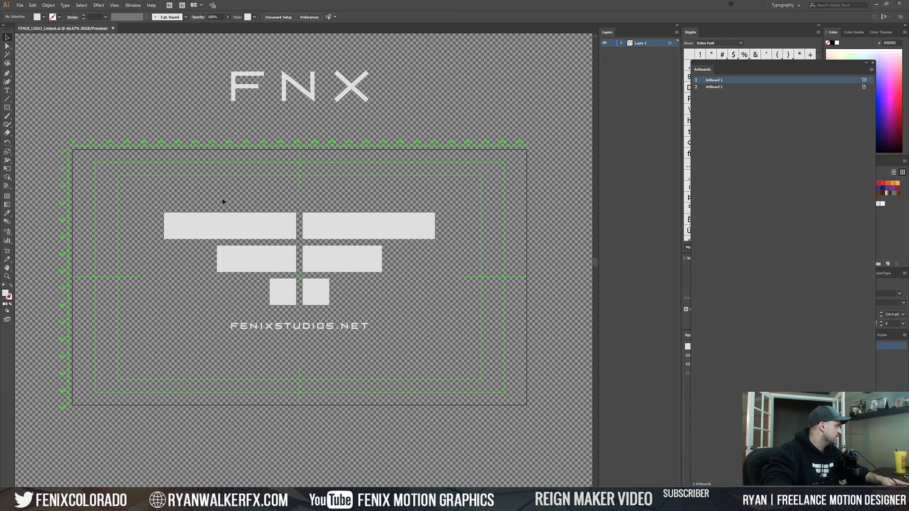
# Fill the whole logo group red E53000 and save the Illustrator file
pyautogui.moveTo(483, 393); pyautogui.dragTo(89, 151)
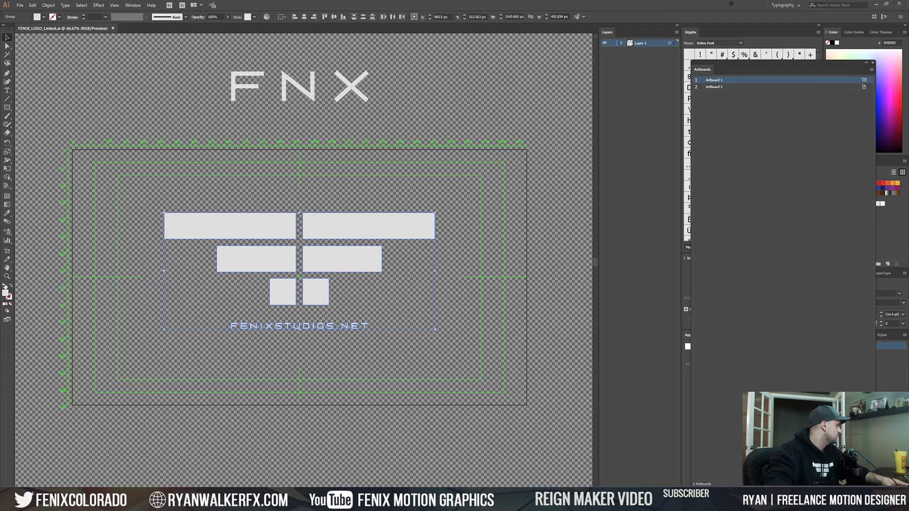
pyautogui.doubleClick(6, 294)
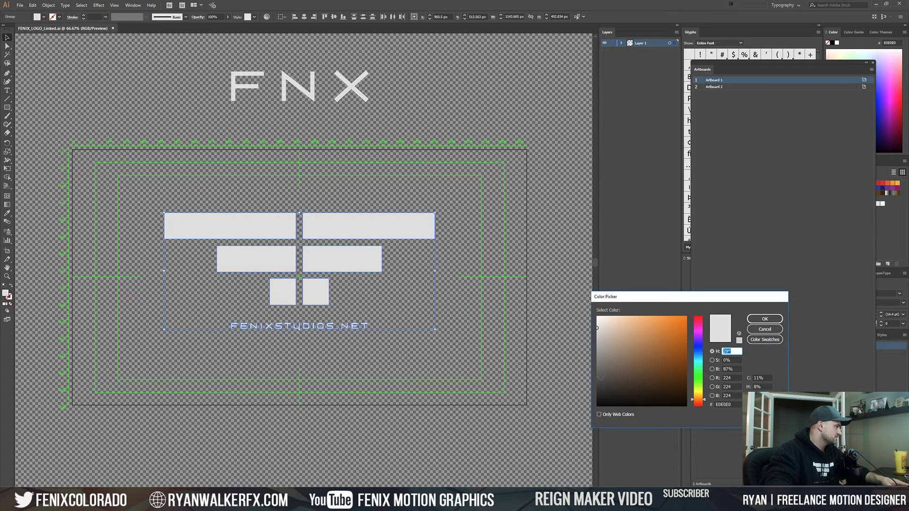
pyautogui.moveTo(600, 377); pyautogui.dragTo(595, 398)
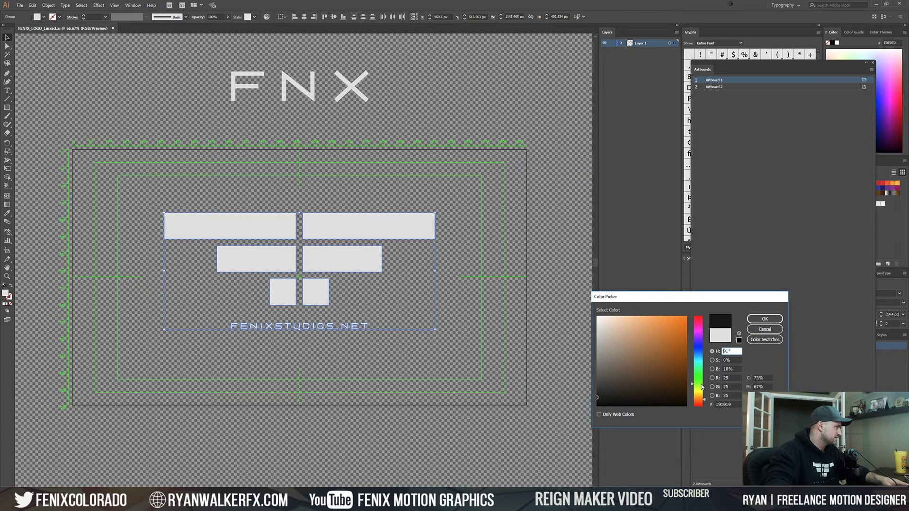
pyautogui.click(688, 351)
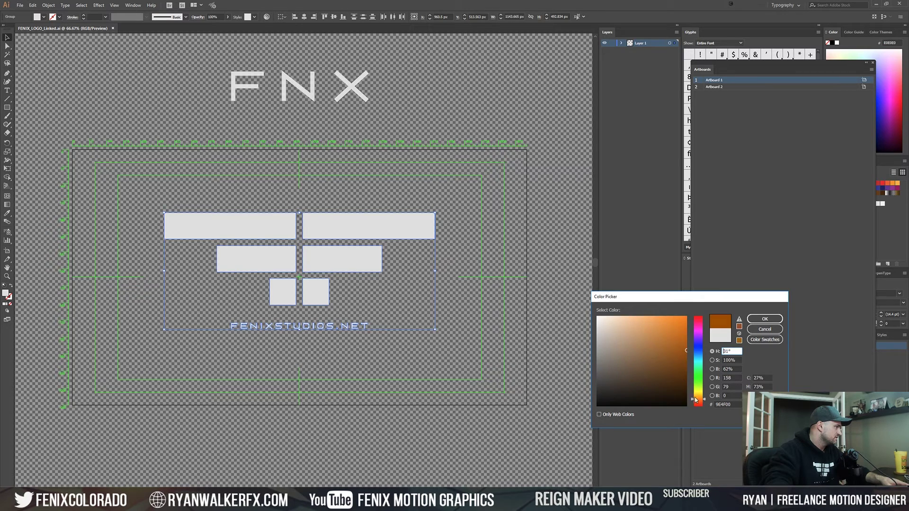
pyautogui.moveTo(696, 400); pyautogui.dragTo(696, 405)
pyautogui.moveTo(673, 360); pyautogui.dragTo(692, 325)
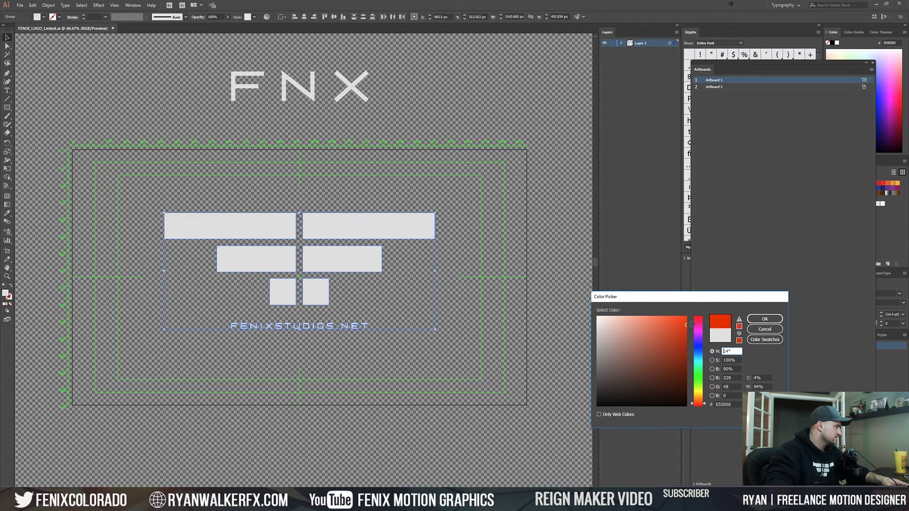
pyautogui.click(765, 319)
pyautogui.hotkey('ctrl', 's')
pyautogui.hotkey('alt', 'Tab')
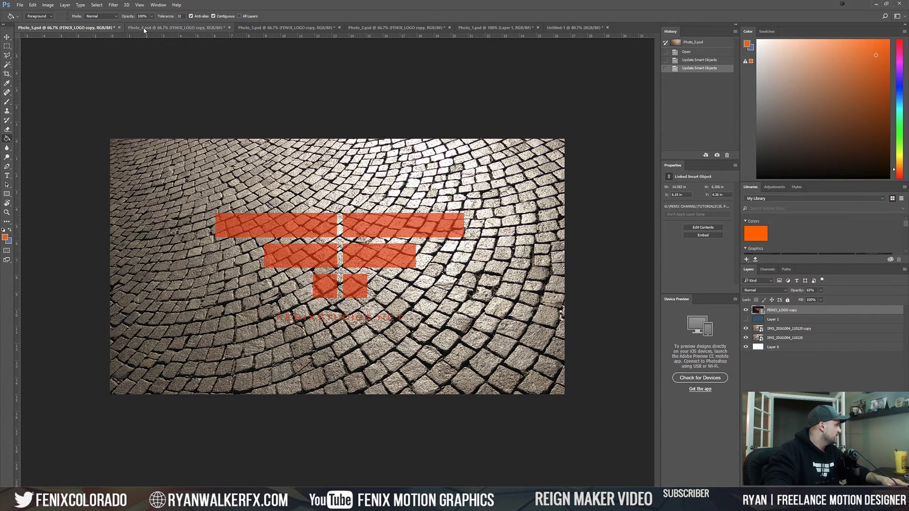
# Refresh the forest, cathedral and bell tower mockups so each shows the red-orange logo
pyautogui.click(184, 29)
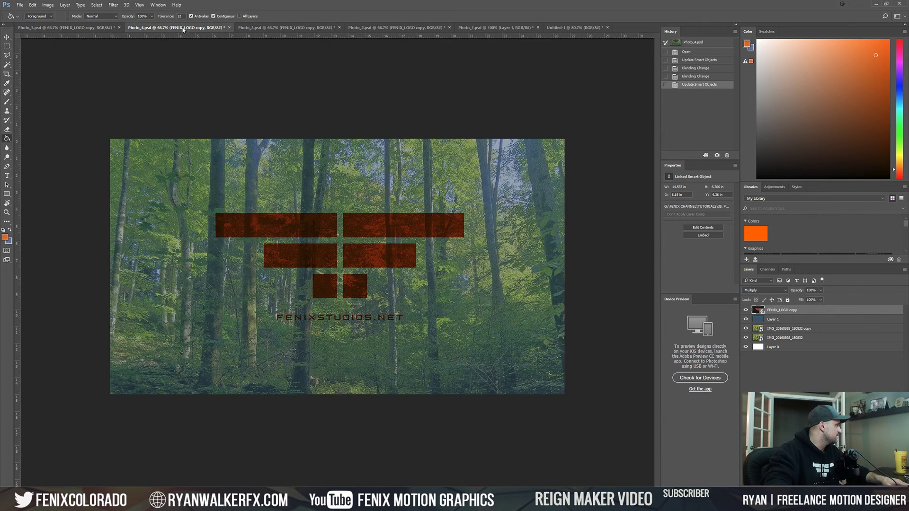
pyautogui.click(271, 30)
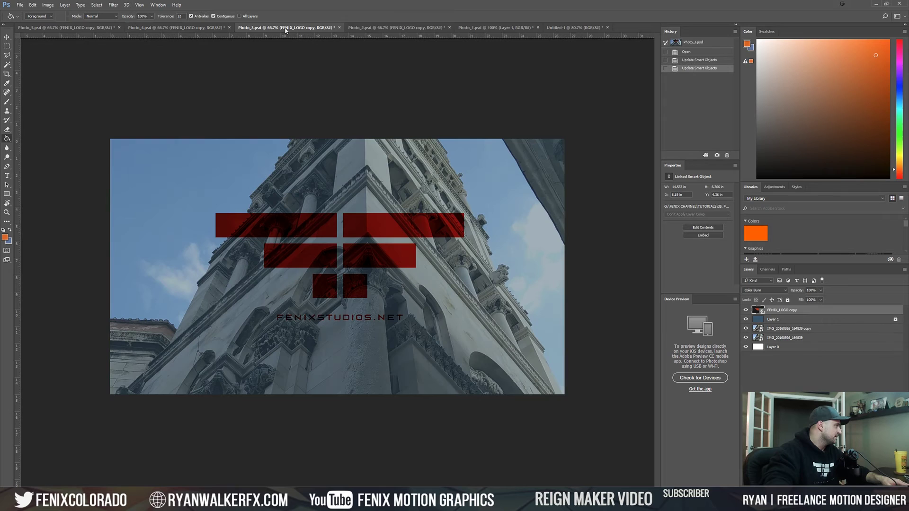
pyautogui.click(396, 29)
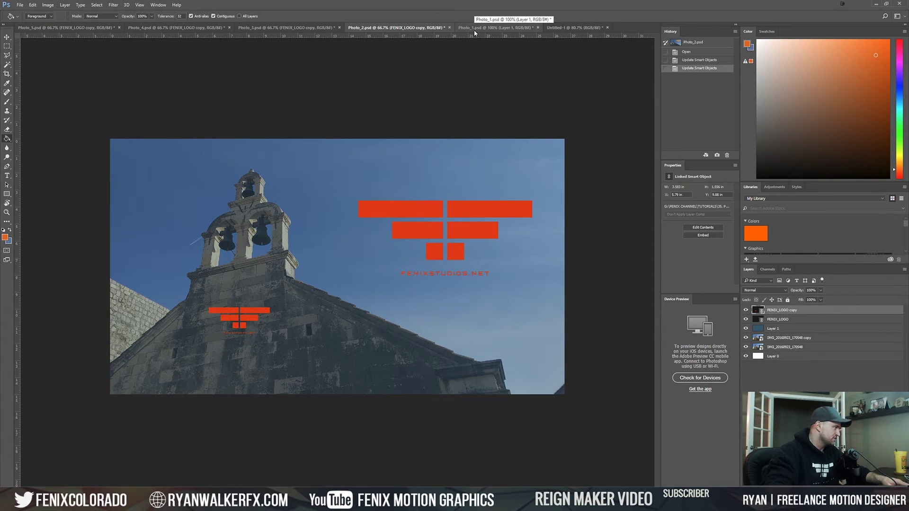
# Back in Illustrator, move the logo group up above the FNX text
pyautogui.hotkey('alt', 'Tab')
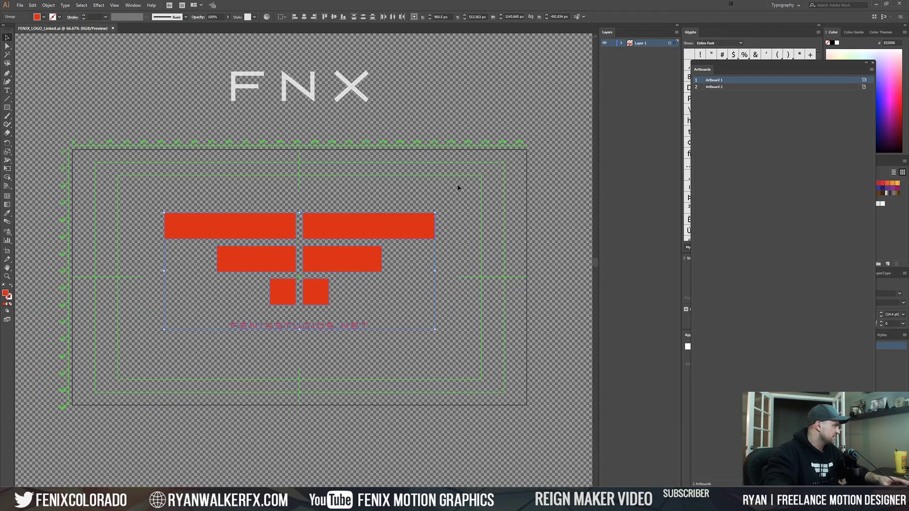
pyautogui.hotkey('ctrl', '-')
pyautogui.hotkey('ctrl', '-')
pyautogui.moveTo(275, 231); pyautogui.dragTo(297, 85)
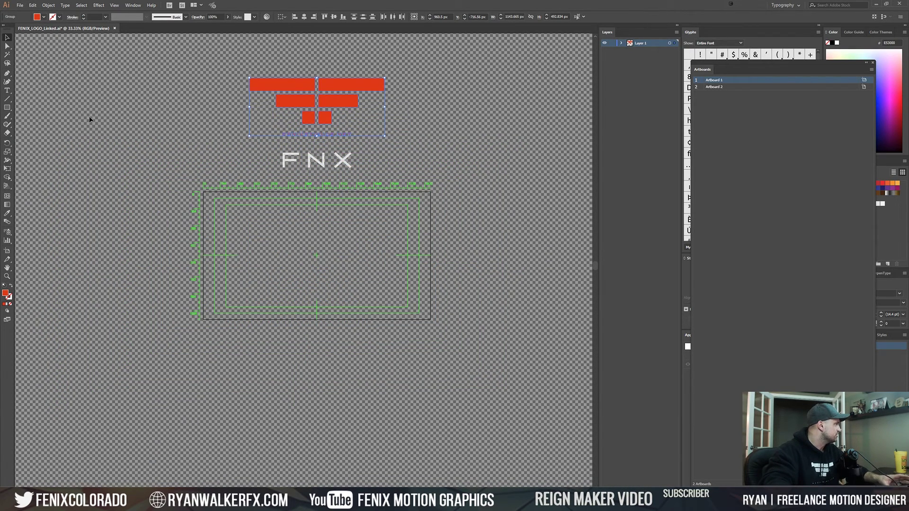
# Draw six scattered red rectangles on the artboard and zoom to 100%
pyautogui.click(6, 108)
pyautogui.moveTo(275, 243)
pyautogui.mouseDown()
pyautogui.moveTo(292, 266)
pyautogui.moveTo(322, 277)
pyautogui.mouseUp()
pyautogui.moveTo(365, 237); pyautogui.dragTo(384, 286)
pyautogui.moveTo(271, 211); pyautogui.dragTo(327, 226)
pyautogui.moveTo(244, 267); pyautogui.dragTo(277, 292)
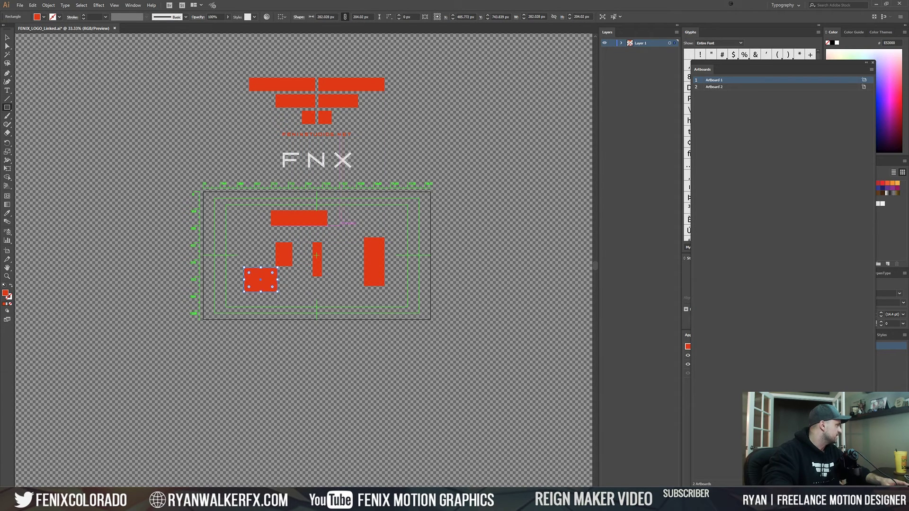
pyautogui.moveTo(354, 218); pyautogui.dragTo(377, 222)
pyautogui.moveTo(329, 302); pyautogui.dragTo(352, 281)
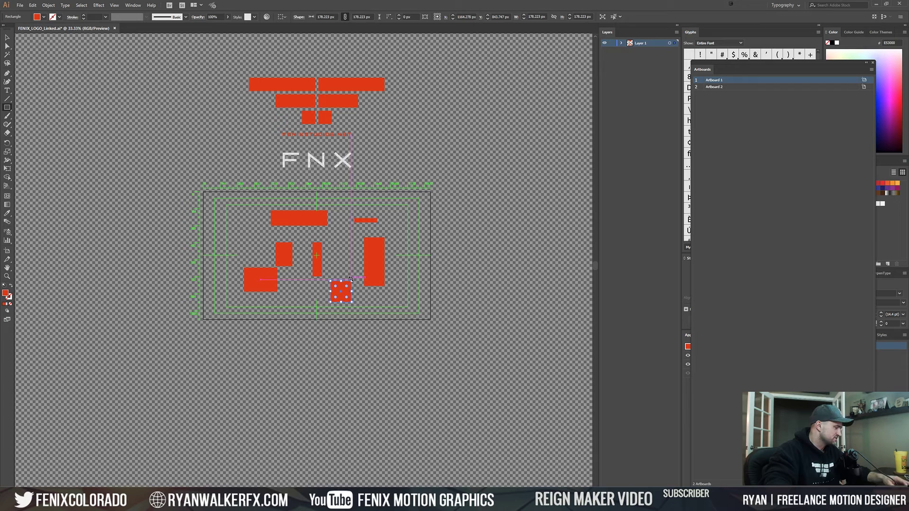
pyautogui.hotkey('ctrl', '1')
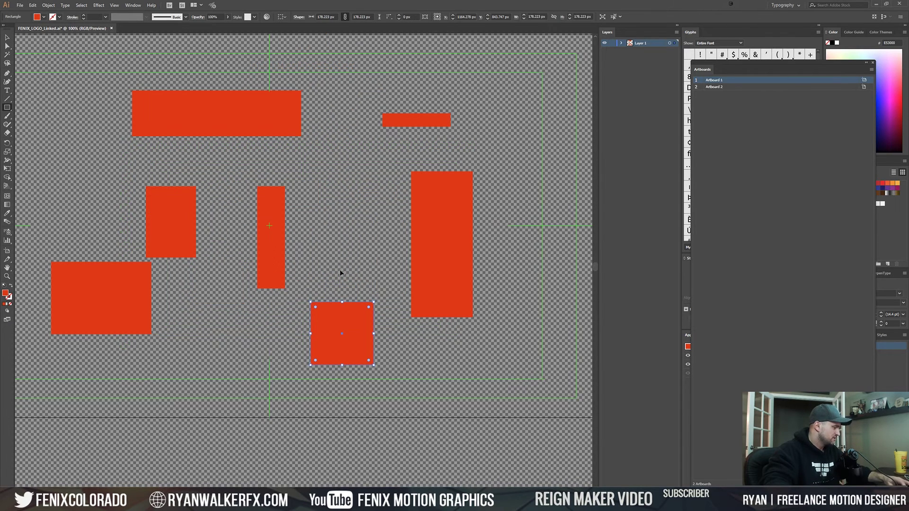
pyautogui.hotkey('alt', 'Tab')
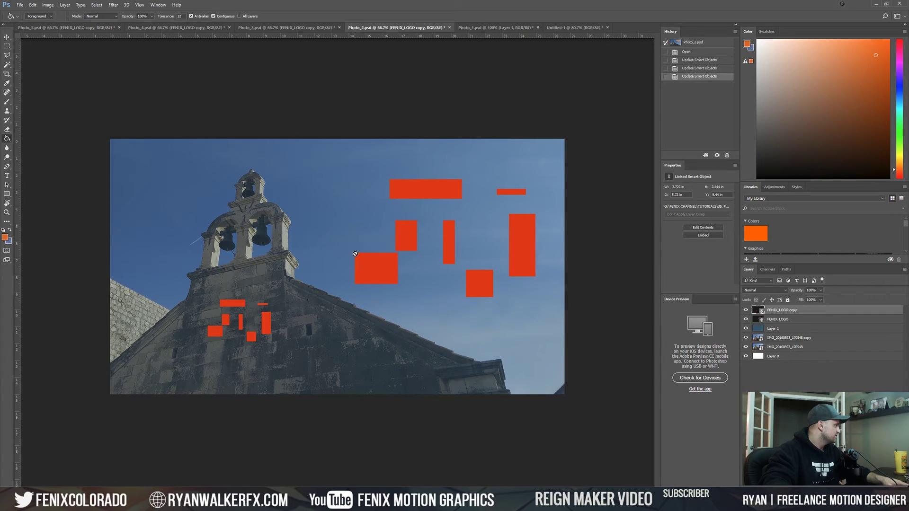
# Refresh the coast, cathedral, forest and cobblestone mockups to show the red rectangles
pyautogui.click(494, 28)
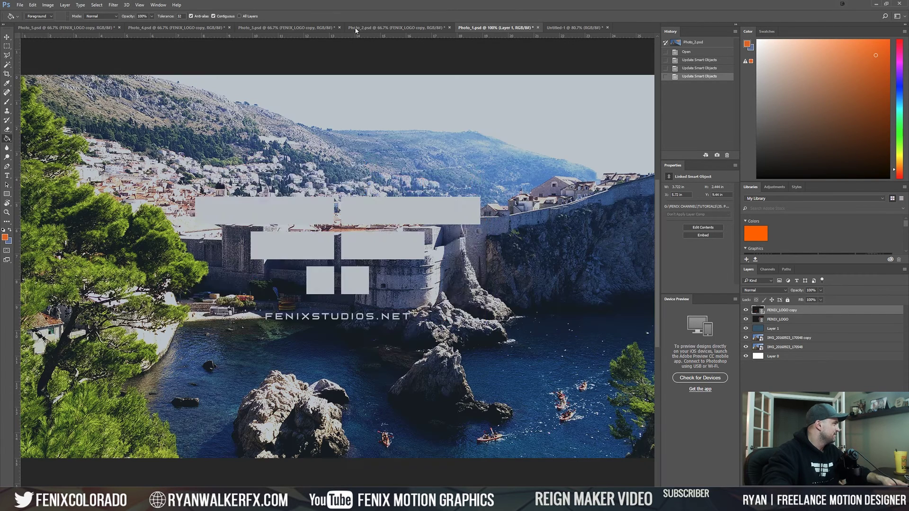
pyautogui.click(303, 27)
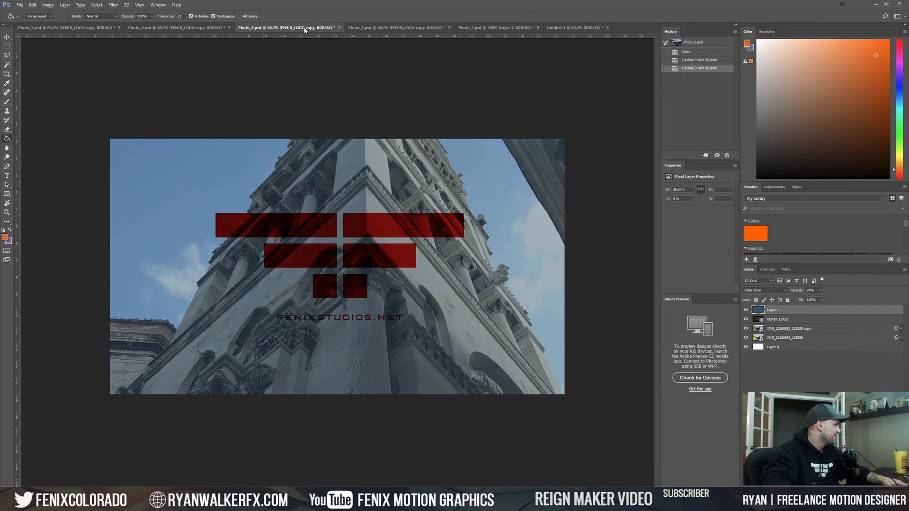
pyautogui.click(207, 30)
pyautogui.click(75, 28)
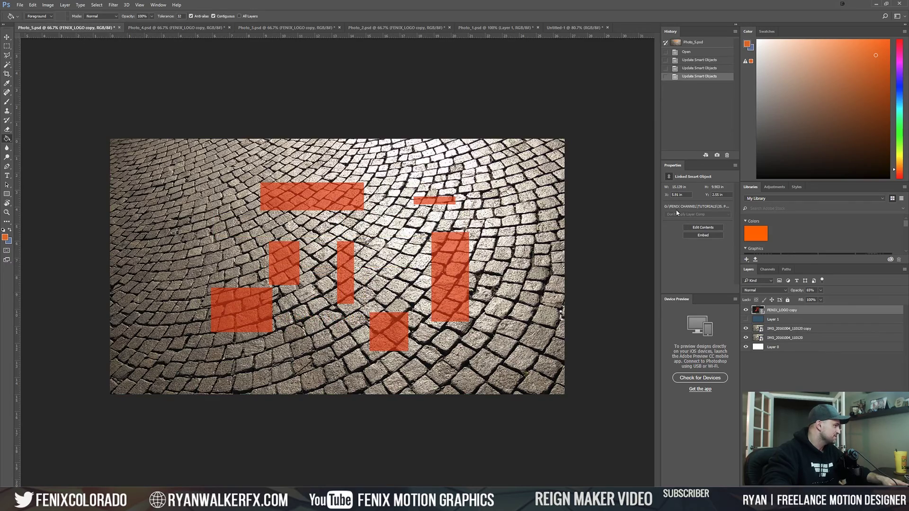